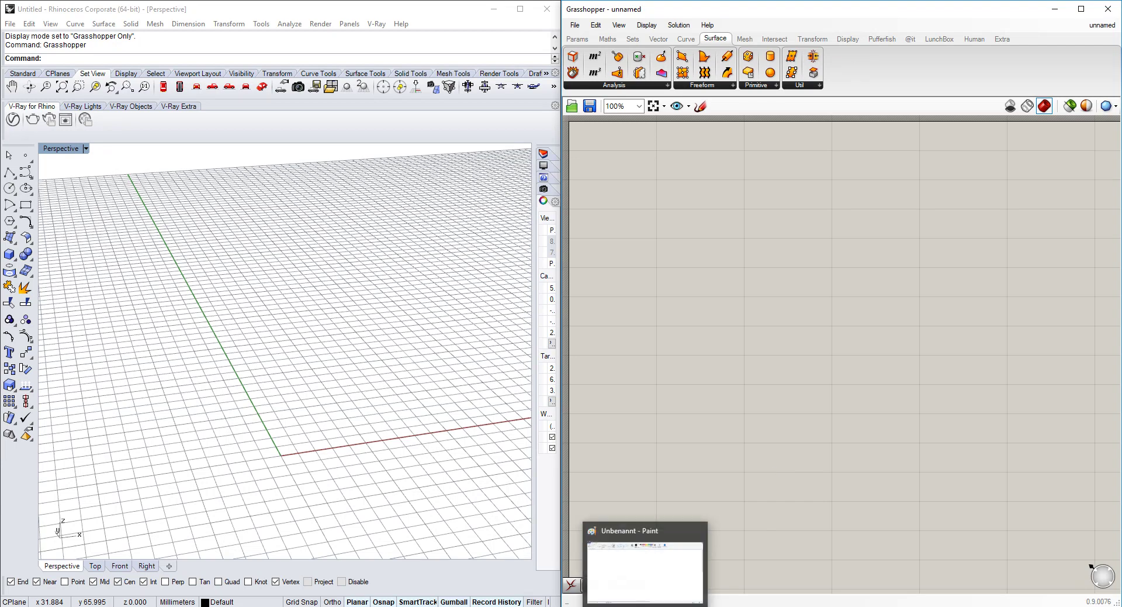
# Switch to Paint and sketch three black axis lines from a shared origin, with a small loop beside the vertical one.
pyautogui.click(646, 605)
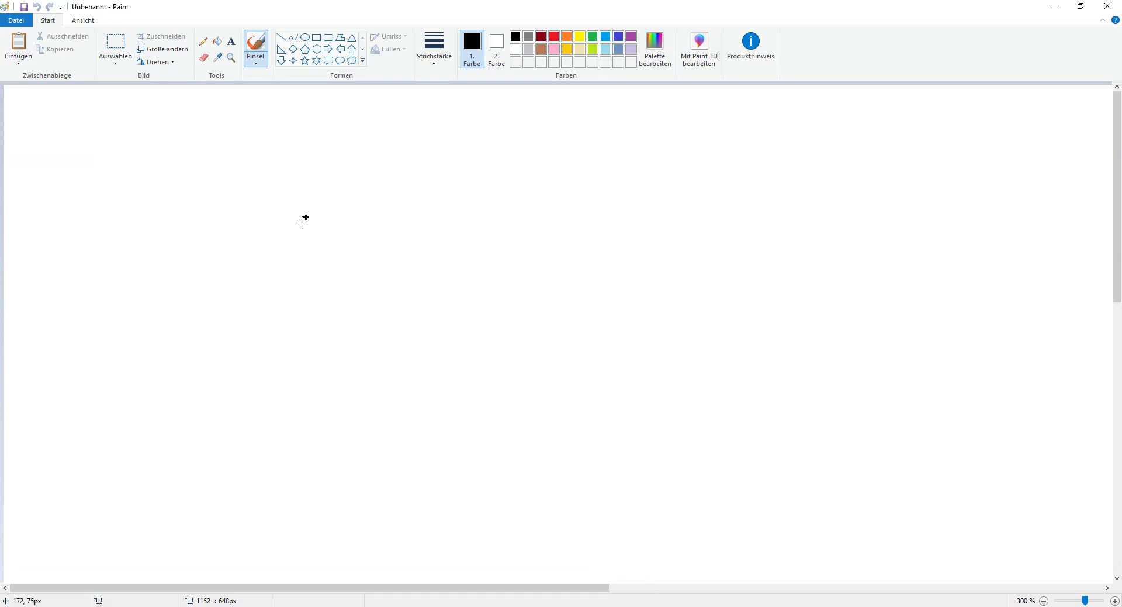
pyautogui.moveTo(316, 263); pyautogui.dragTo(305, 269)
pyautogui.keyDown('ctrl'); pyautogui.scroll(-3, 513, 293); pyautogui.keyUp('ctrl')
pyautogui.keyDown('ctrl'); pyautogui.scroll(2, 512, 291); pyautogui.keyUp('ctrl')
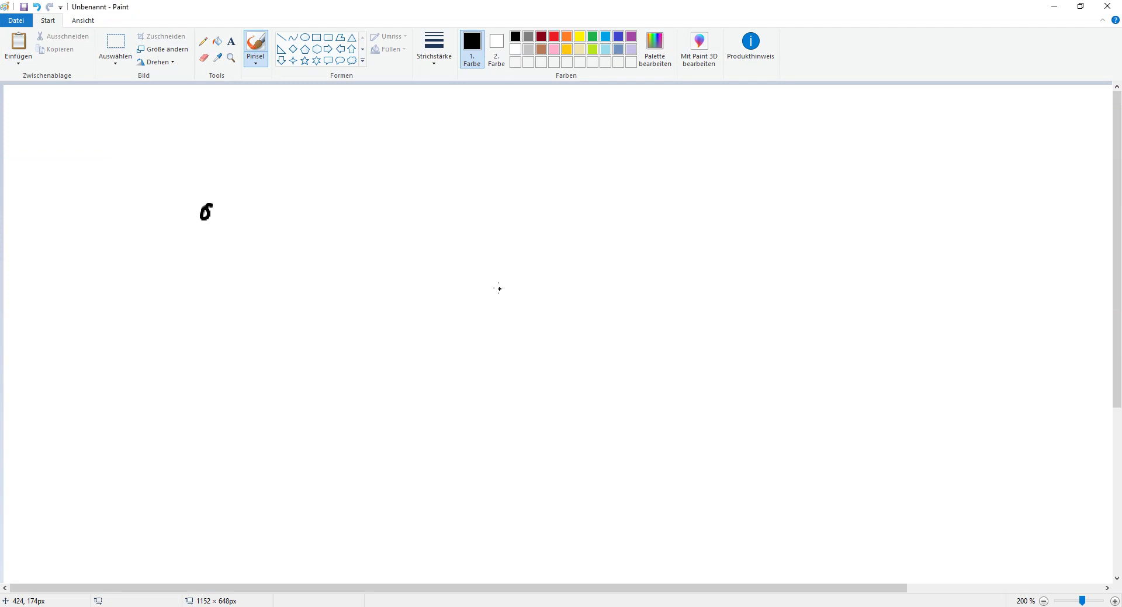
pyautogui.keyDown('ctrl'); pyautogui.scroll(-1, 499, 288); pyautogui.keyUp('ctrl')
pyautogui.keyDown('ctrl'); pyautogui.scroll(1, 491, 286); pyautogui.keyUp('ctrl')
pyautogui.moveTo(134, 421); pyautogui.dragTo(473, 389)
pyautogui.moveTo(177, 405); pyautogui.dragTo(186, 185)
pyautogui.moveTo(187, 412); pyautogui.dragTo(397, 523)
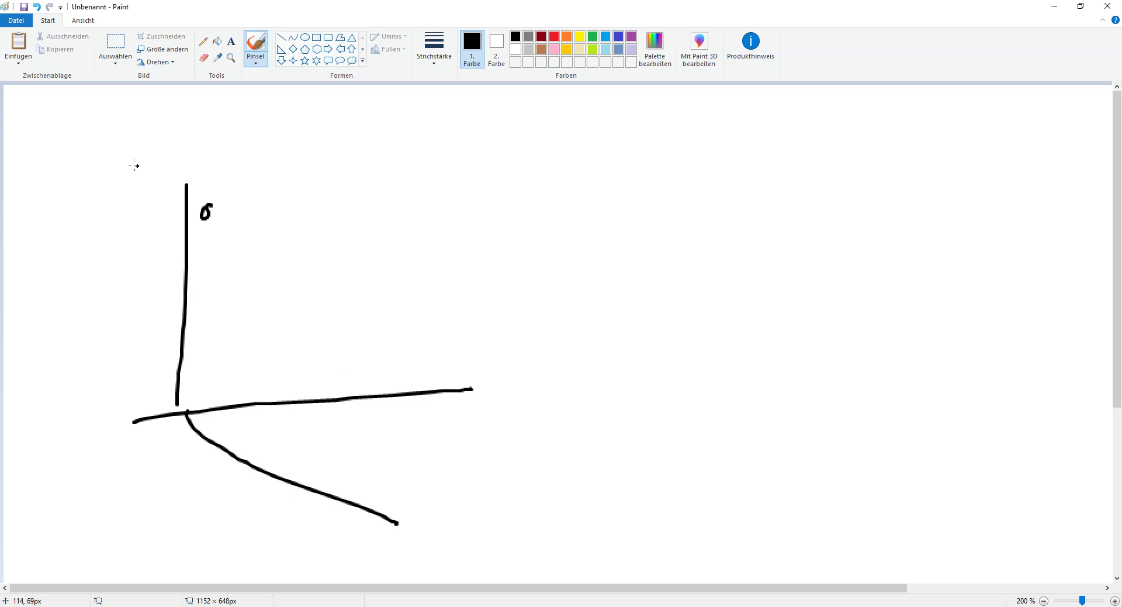
# Label the vertical axis Z, the lower diagonal axis X and the nearly horizontal axis Y.
pyautogui.moveTo(135, 166)
pyautogui.mouseDown()
pyautogui.moveTo(130, 189)
pyautogui.moveTo(153, 195)
pyautogui.mouseUp()
pyautogui.moveTo(124, 184); pyautogui.dragTo(159, 184)
pyautogui.moveTo(214, 490)
pyautogui.mouseDown()
pyautogui.moveTo(234, 472)
pyautogui.moveTo(245, 483)
pyautogui.mouseUp()
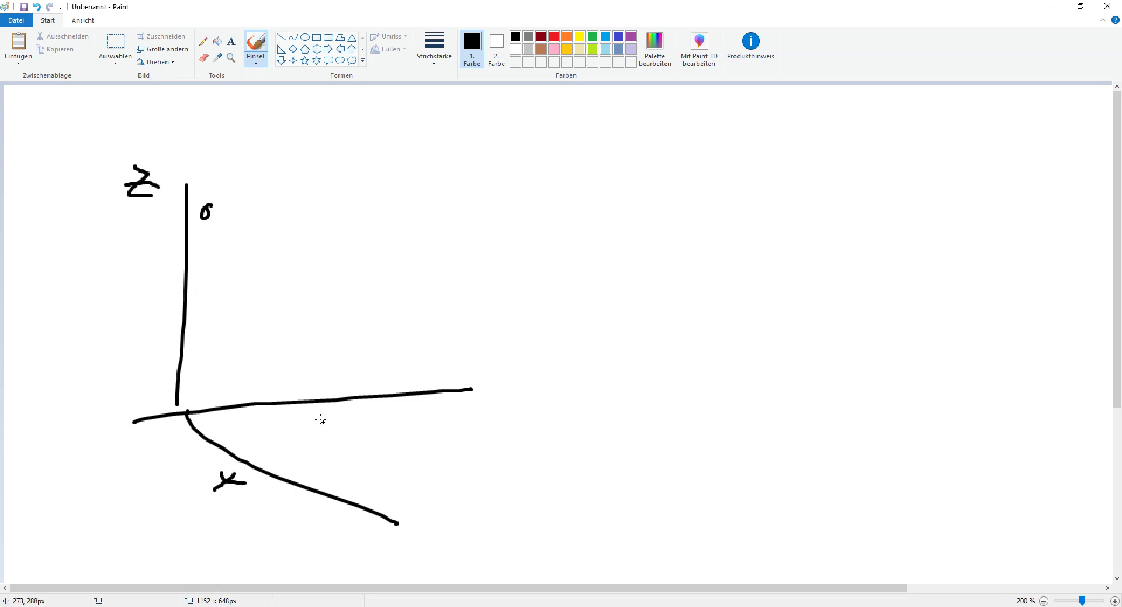
pyautogui.moveTo(319, 411)
pyautogui.mouseDown()
pyautogui.moveTo(354, 418)
pyautogui.moveTo(322, 445)
pyautogui.mouseUp()
# Scatter short black strokes and marks at varied angles across the space beside the axes.
pyautogui.moveTo(383, 275)
pyautogui.mouseDown()
pyautogui.moveTo(364, 278)
pyautogui.moveTo(374, 284)
pyautogui.mouseUp()
pyautogui.moveTo(474, 251); pyautogui.dragTo(495, 232)
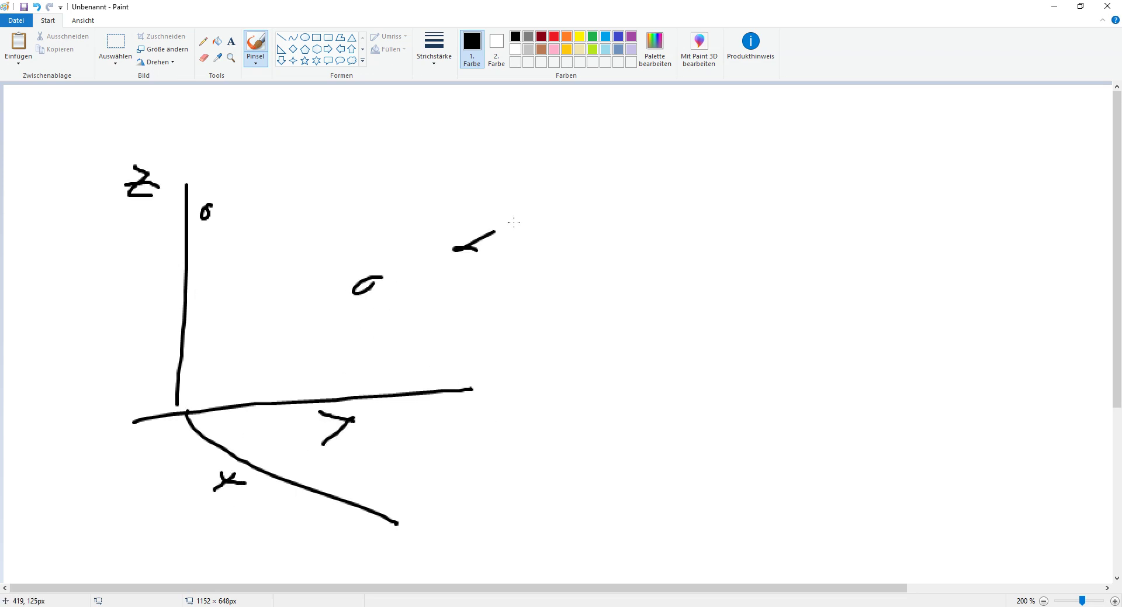
pyautogui.moveTo(626, 245); pyautogui.dragTo(643, 235)
pyautogui.moveTo(574, 358); pyautogui.dragTo(538, 386)
pyautogui.moveTo(791, 438); pyautogui.dragTo(748, 456)
pyautogui.moveTo(592, 460); pyautogui.dragTo(645, 463)
pyautogui.moveTo(499, 415); pyautogui.dragTo(481, 447)
pyautogui.moveTo(600, 256); pyautogui.dragTo(626, 296)
pyautogui.moveTo(537, 194); pyautogui.dragTo(546, 203)
pyautogui.moveTo(492, 214); pyautogui.dragTo(431, 232)
pyautogui.moveTo(651, 350); pyautogui.dragTo(812, 454)
pyautogui.moveTo(925, 455); pyautogui.dragTo(925, 409)
pyautogui.moveTo(819, 229); pyautogui.dragTo(867, 262)
pyautogui.click(711, 197)
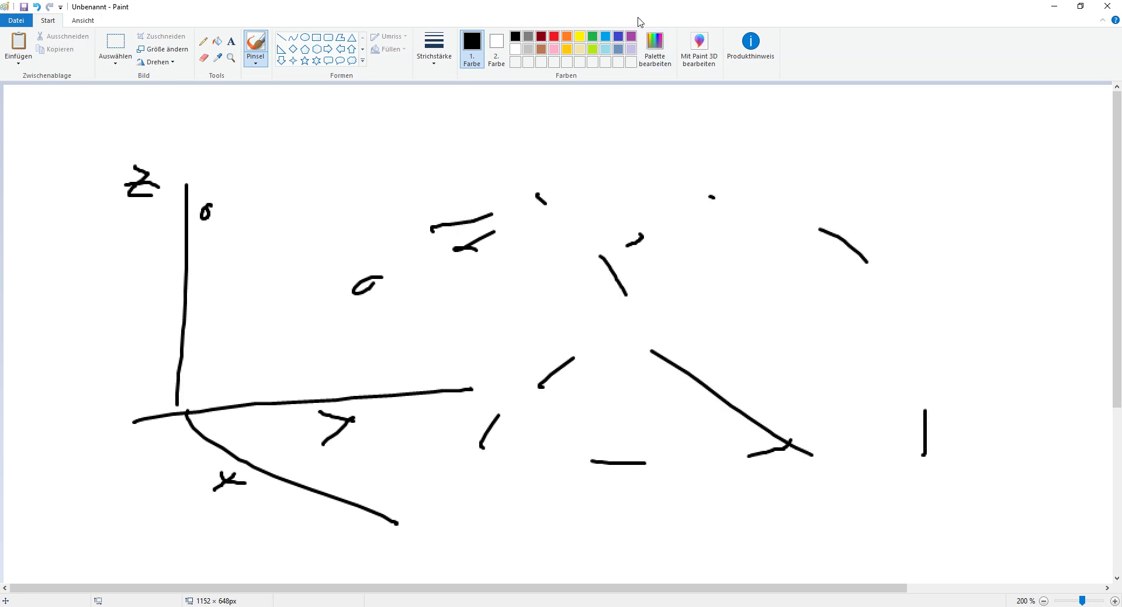
# Circle the scattered black strokes in five groups with red freehand loops.
pyautogui.click(605, 37)
pyautogui.click(554, 37)
pyautogui.moveTo(361, 252)
pyautogui.mouseDown()
pyautogui.moveTo(450, 409)
pyautogui.moveTo(482, 258)
pyautogui.moveTo(349, 271)
pyautogui.mouseUp()
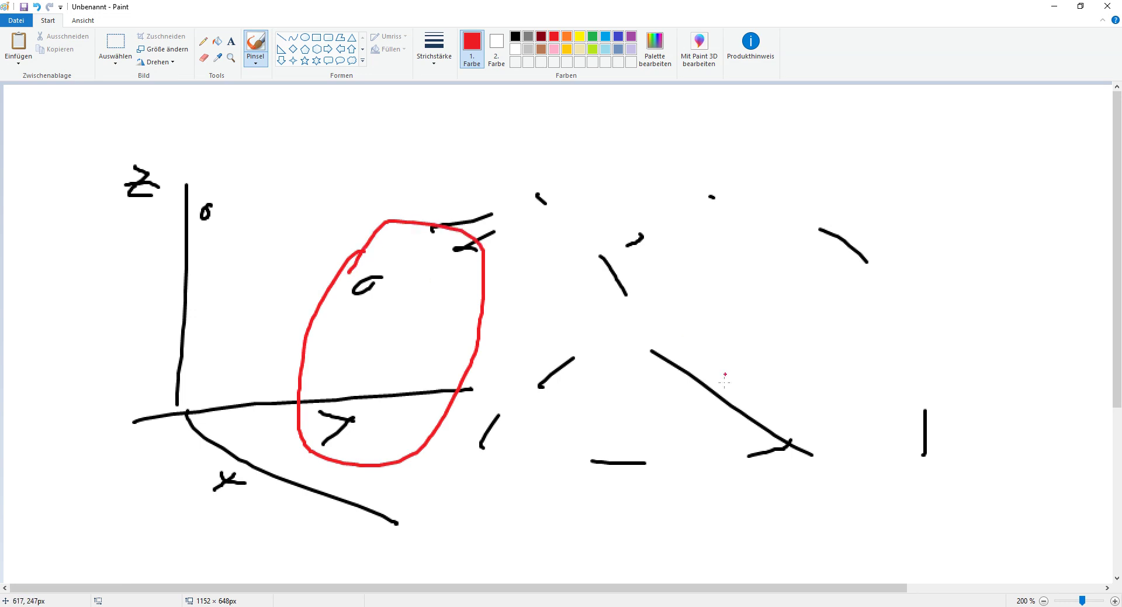
pyautogui.moveTo(587, 332)
pyautogui.mouseDown()
pyautogui.moveTo(549, 453)
pyautogui.moveTo(586, 332)
pyautogui.mouseUp()
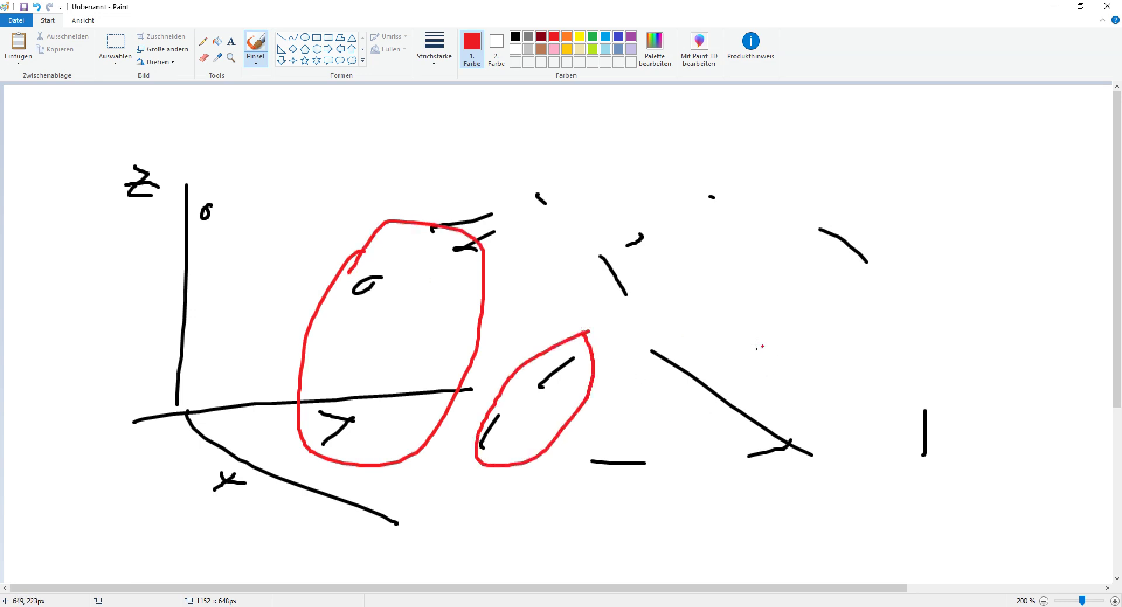
pyautogui.moveTo(744, 341)
pyautogui.mouseDown()
pyautogui.moveTo(846, 462)
pyautogui.moveTo(672, 332)
pyautogui.mouseUp()
pyautogui.moveTo(700, 176)
pyautogui.mouseDown()
pyautogui.moveTo(599, 255)
pyautogui.moveTo(782, 216)
pyautogui.moveTo(640, 153)
pyautogui.mouseUp()
pyautogui.moveTo(774, 180)
pyautogui.mouseDown()
pyautogui.moveTo(958, 470)
pyautogui.moveTo(876, 232)
pyautogui.moveTo(782, 187)
pyautogui.mouseUp()
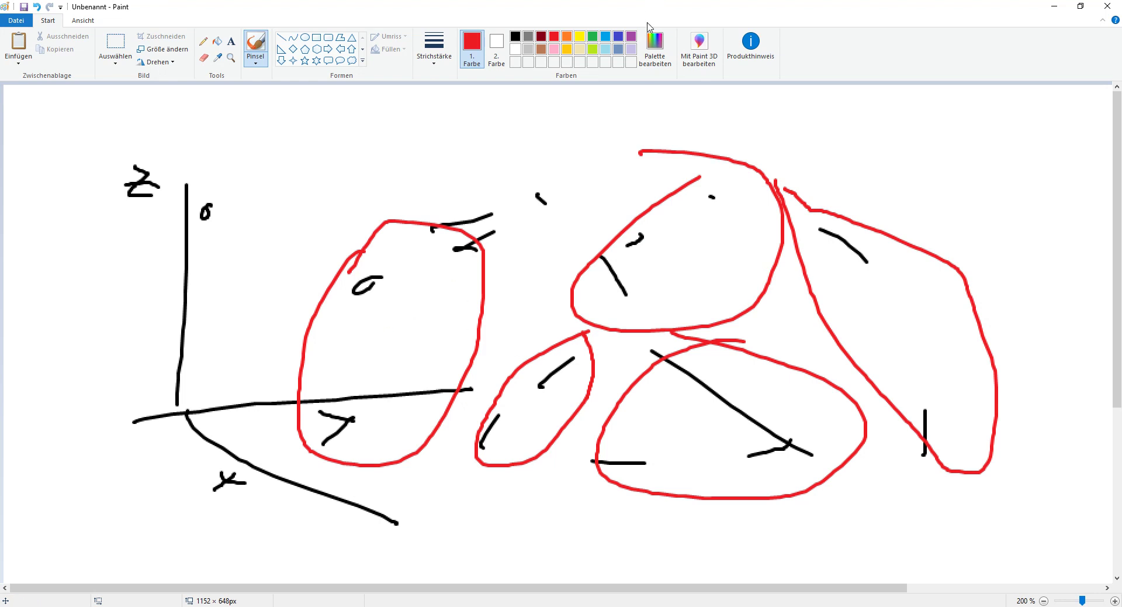
# Sketch blue box outlines around the three red groups nearest the axes and along the lower part of the drawing.
pyautogui.click(605, 37)
pyautogui.moveTo(237, 401); pyautogui.dragTo(329, 447)
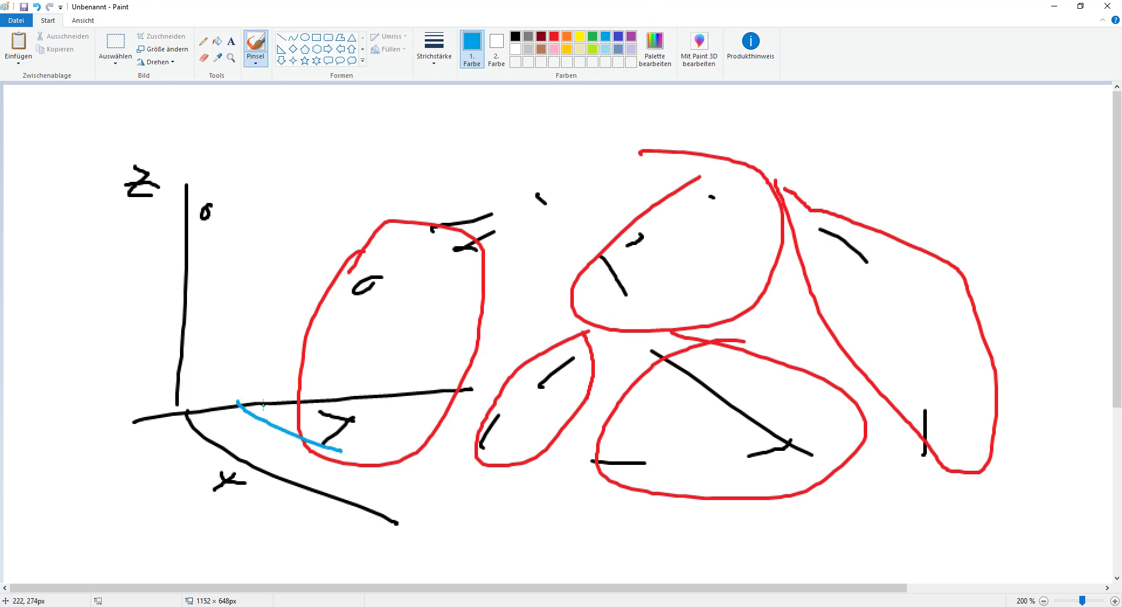
pyautogui.moveTo(236, 402)
pyautogui.mouseDown()
pyautogui.moveTo(374, 195)
pyautogui.moveTo(542, 227)
pyautogui.mouseUp()
pyautogui.moveTo(338, 437)
pyautogui.mouseDown()
pyautogui.moveTo(520, 188)
pyautogui.moveTo(556, 229)
pyautogui.moveTo(372, 440)
pyautogui.mouseUp()
pyautogui.moveTo(575, 227); pyautogui.dragTo(383, 449)
pyautogui.moveTo(451, 434)
pyautogui.mouseDown()
pyautogui.moveTo(552, 310)
pyautogui.moveTo(618, 334)
pyautogui.moveTo(527, 449)
pyautogui.moveTo(473, 426)
pyautogui.moveTo(495, 461)
pyautogui.moveTo(461, 445)
pyautogui.mouseUp()
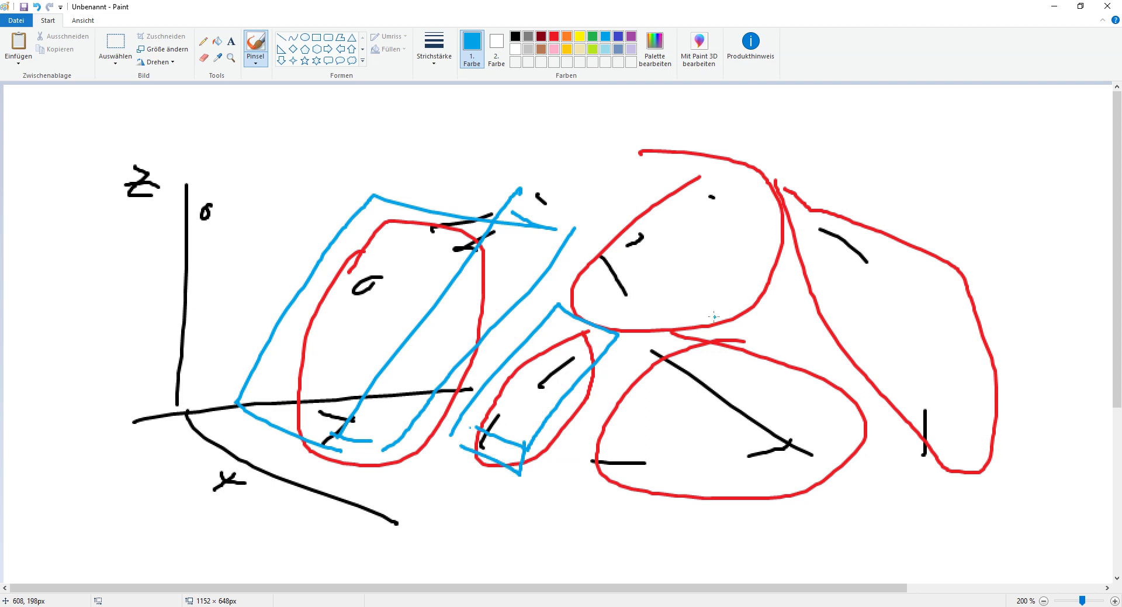
pyautogui.moveTo(618, 334)
pyautogui.mouseDown()
pyautogui.moveTo(621, 368)
pyautogui.moveTo(520, 475)
pyautogui.moveTo(662, 332)
pyautogui.moveTo(856, 357)
pyautogui.moveTo(870, 471)
pyautogui.moveTo(585, 465)
pyautogui.moveTo(597, 478)
pyautogui.moveTo(688, 352)
pyautogui.moveTo(669, 313)
pyautogui.mouseUp()
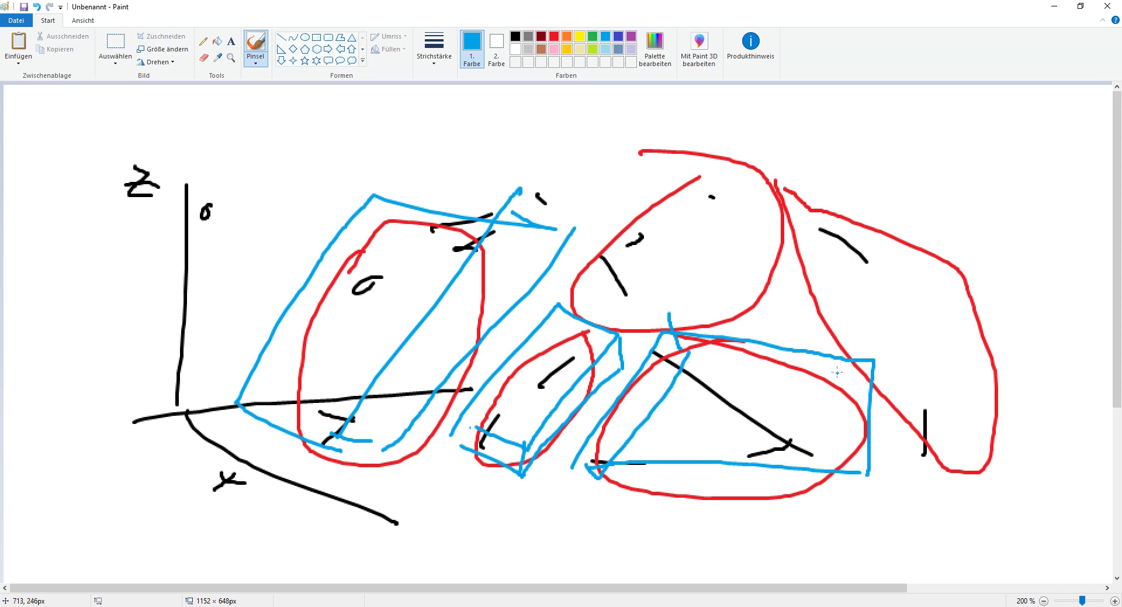
pyautogui.moveTo(873, 371); pyautogui.dragTo(863, 403)
pyautogui.moveTo(873, 444); pyautogui.dragTo(873, 471)
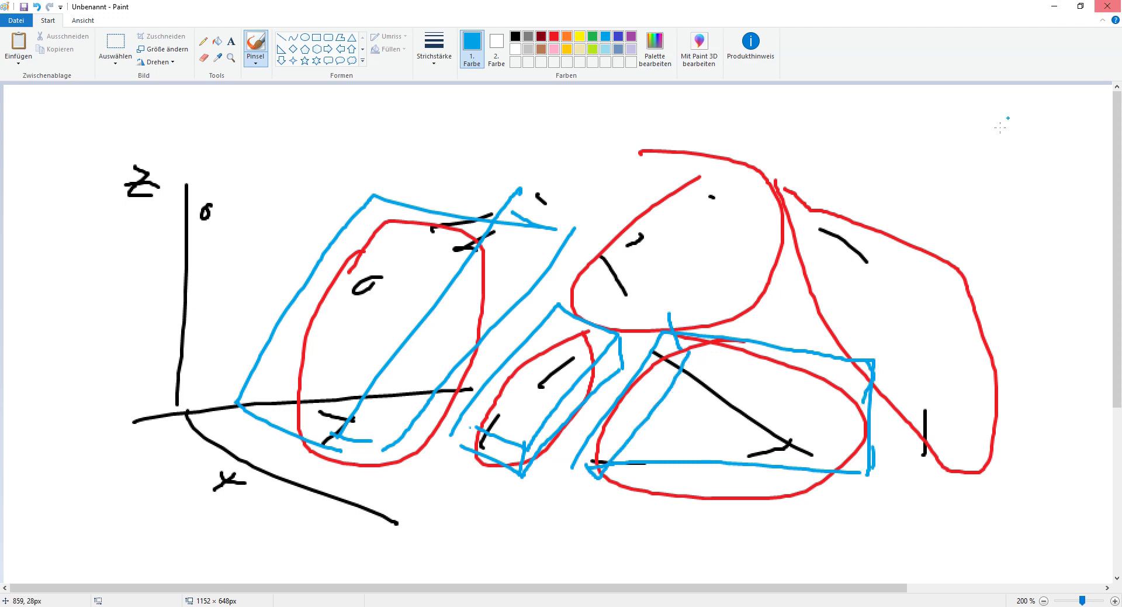
# Return to Rhino and Grasshopper and place a Rectangle component on the canvas, leaving room for its inputs.
pyautogui.click(1055, 7)
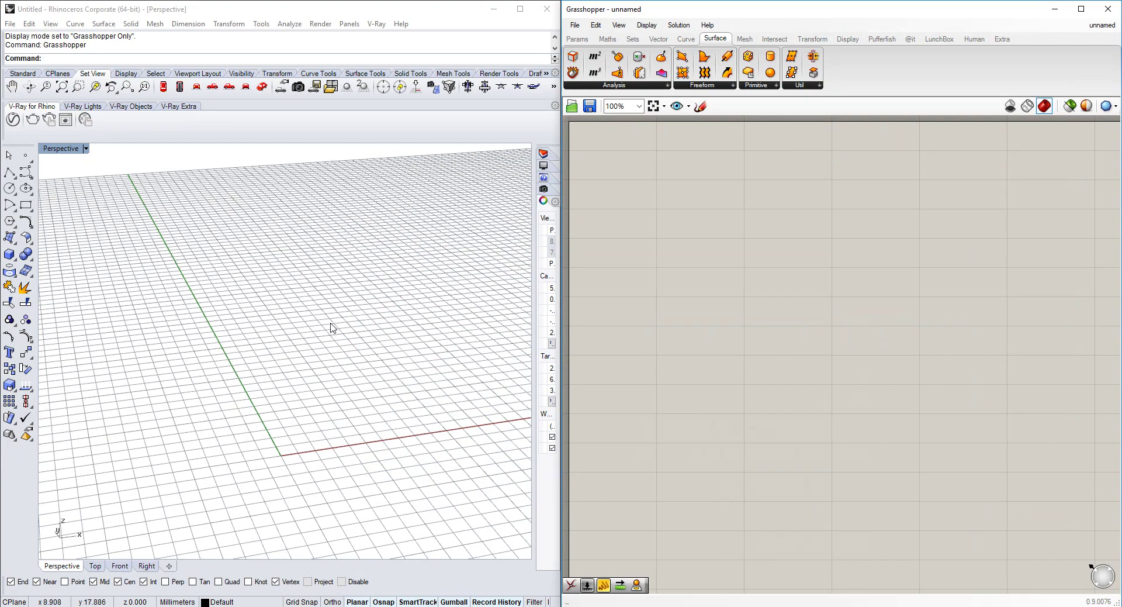
pyautogui.moveTo(341, 339)
pyautogui.mouseDown(button='right')
pyautogui.moveTo(366, 349)
pyautogui.moveTo(343, 333)
pyautogui.mouseUp(button='right')
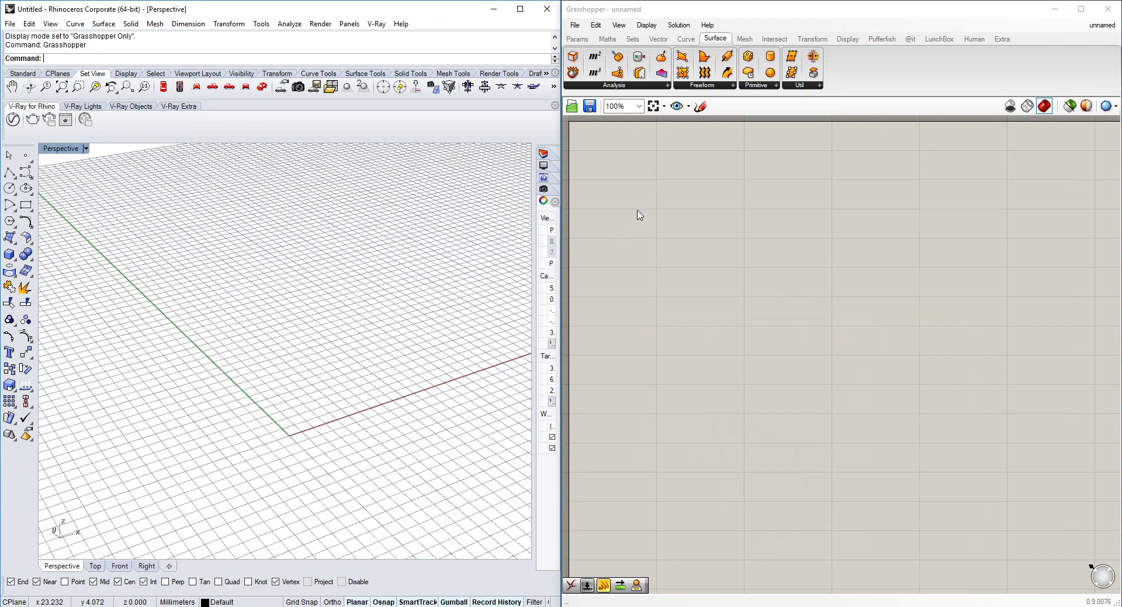
pyautogui.doubleClick(704, 275)
pyautogui.write('rec')
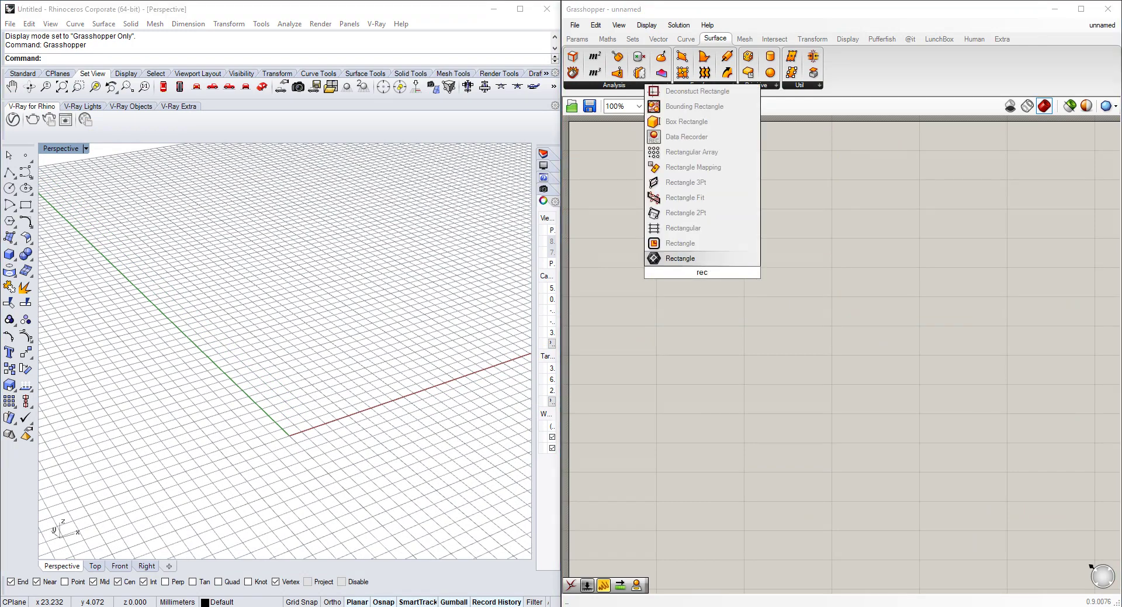
pyautogui.click(690, 258)
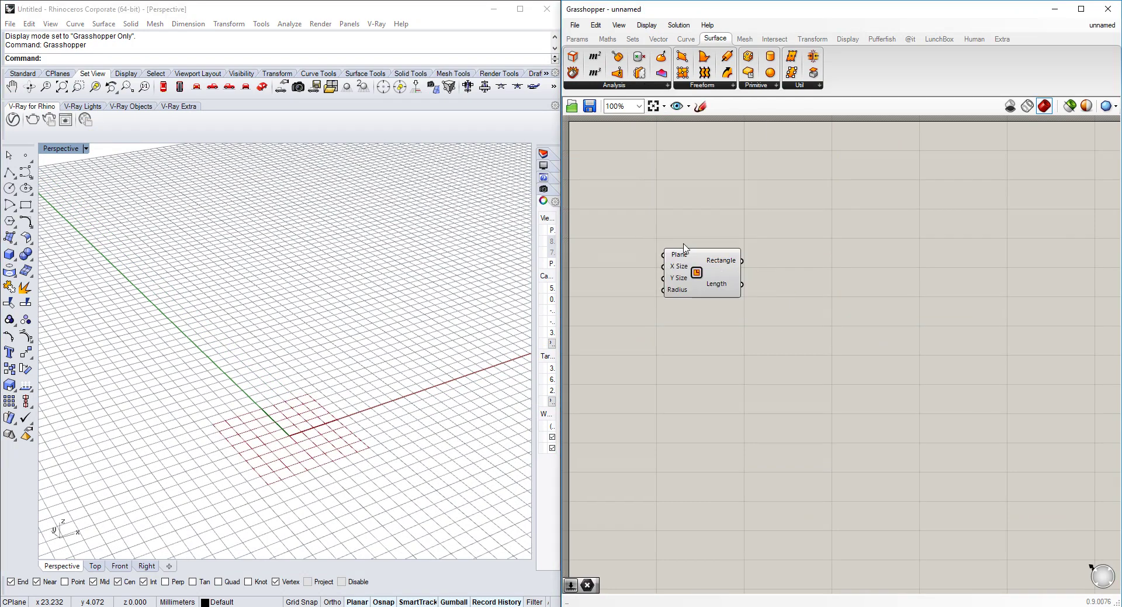
pyautogui.moveTo(697, 270); pyautogui.dragTo(793, 264)
pyautogui.doubleClick(642, 231)
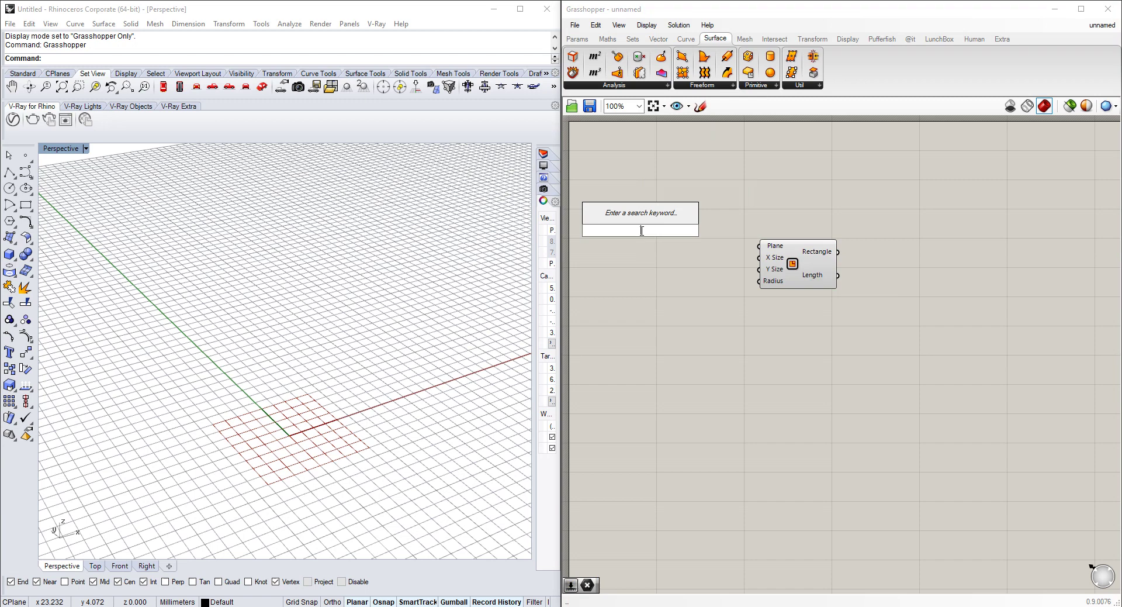
pyautogui.write('10')
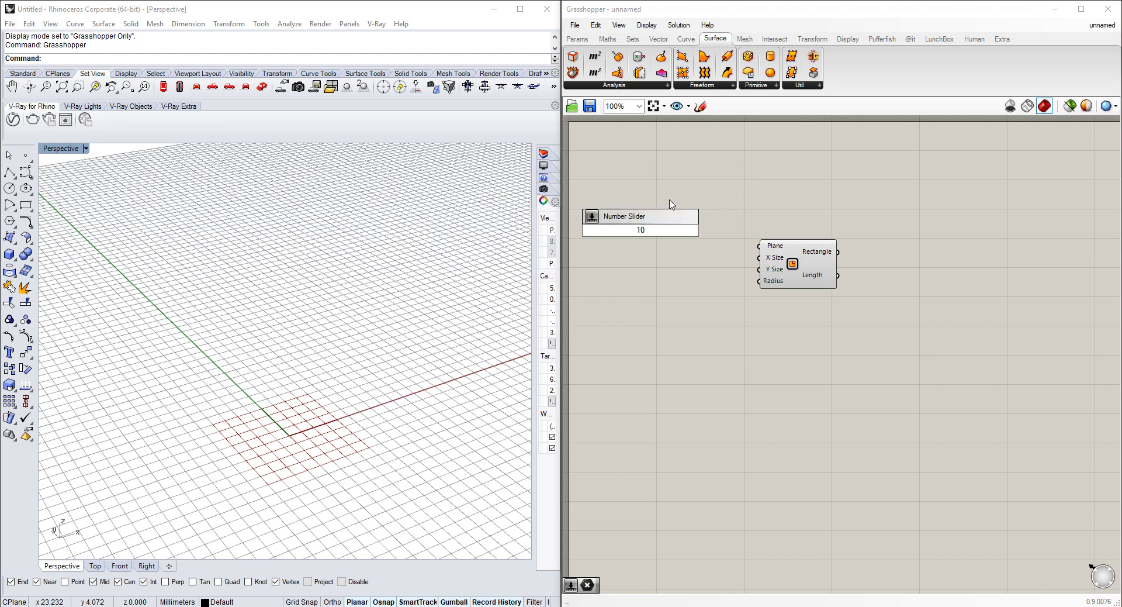
pyautogui.click(665, 210)
# Add a number slider with value 10 and connect it to the Rectangle's X Size and Y Size.
pyautogui.doubleClick(598, 258)
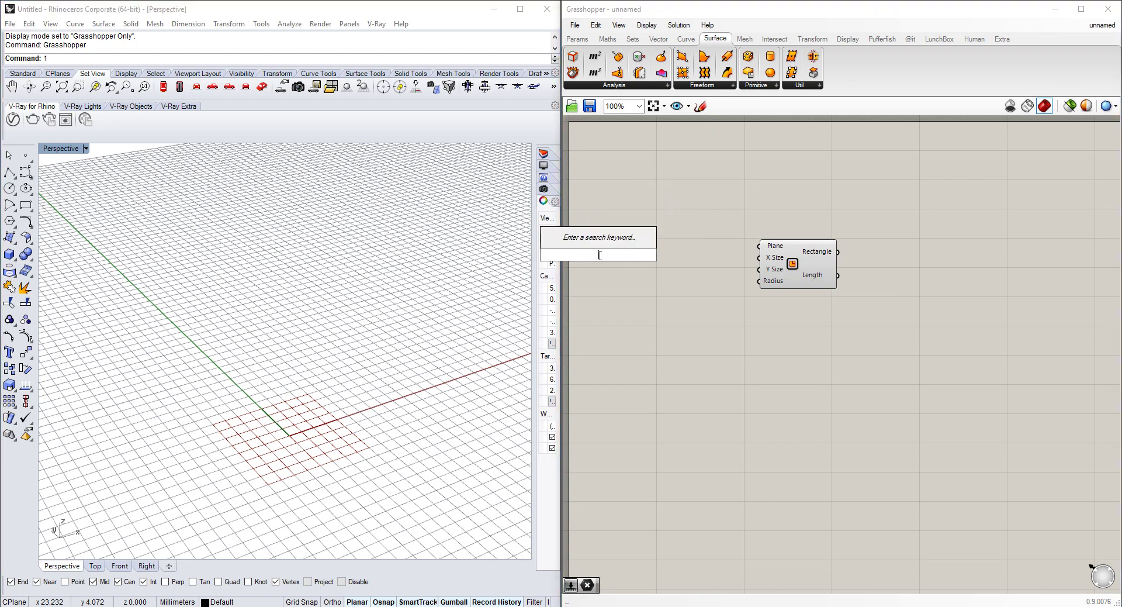
pyautogui.write('10')
pyautogui.press('Return')
pyautogui.moveTo(658, 255); pyautogui.dragTo(760, 269)
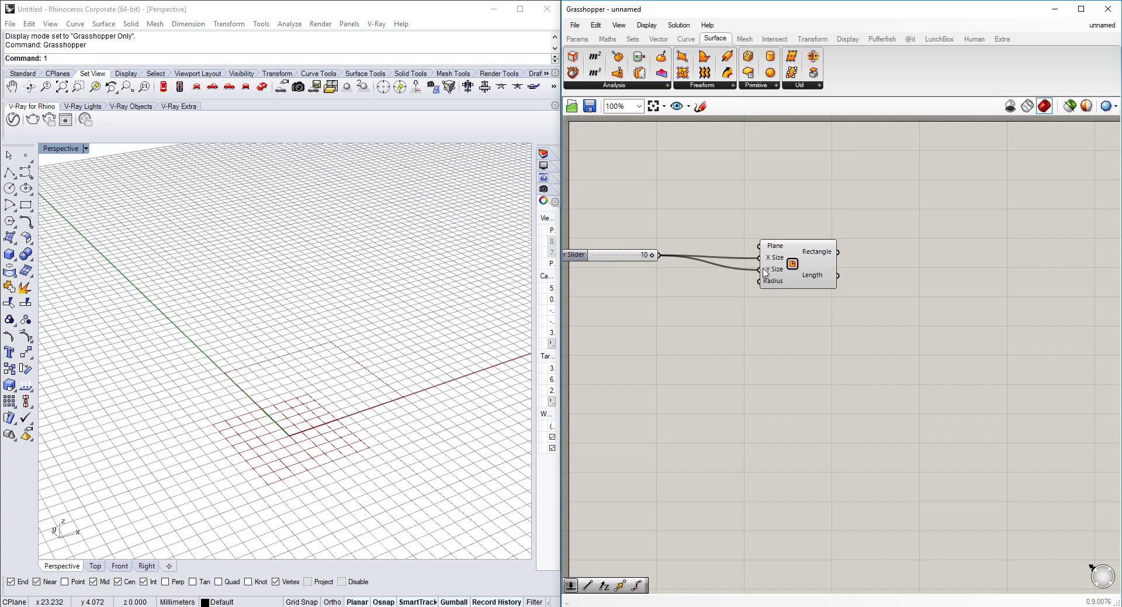
pyautogui.moveTo(451, 304); pyautogui.dragTo(305, 358, button='right')
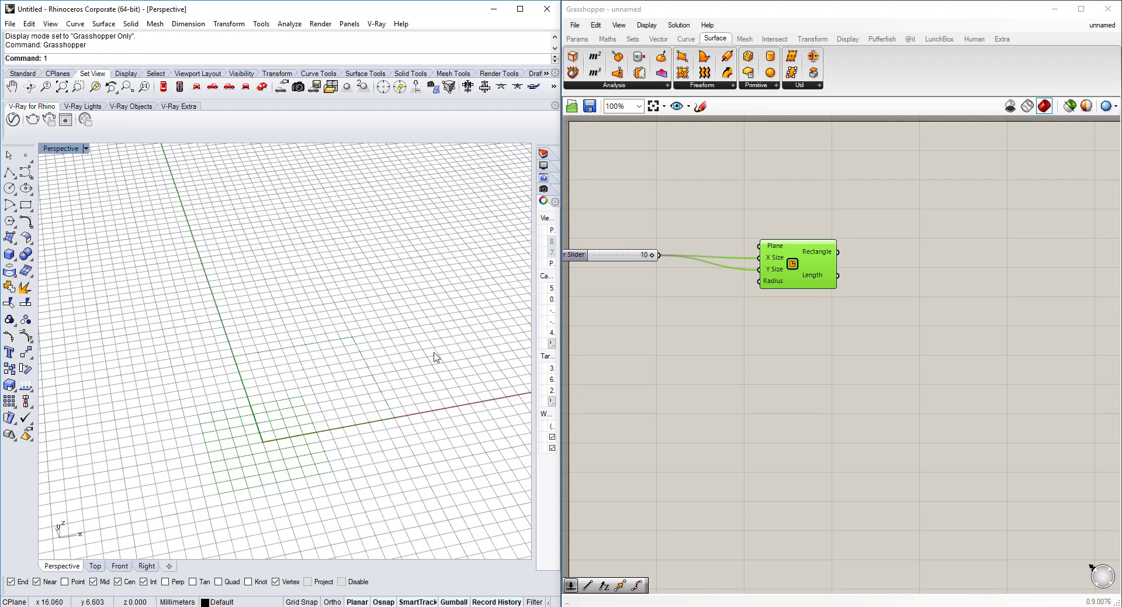
pyautogui.moveTo(433, 355); pyautogui.dragTo(409, 353, button='right')
pyautogui.click(879, 338)
pyautogui.moveTo(879, 338); pyautogui.dragTo(822, 344, button='right')
pyautogui.doubleClick(872, 290)
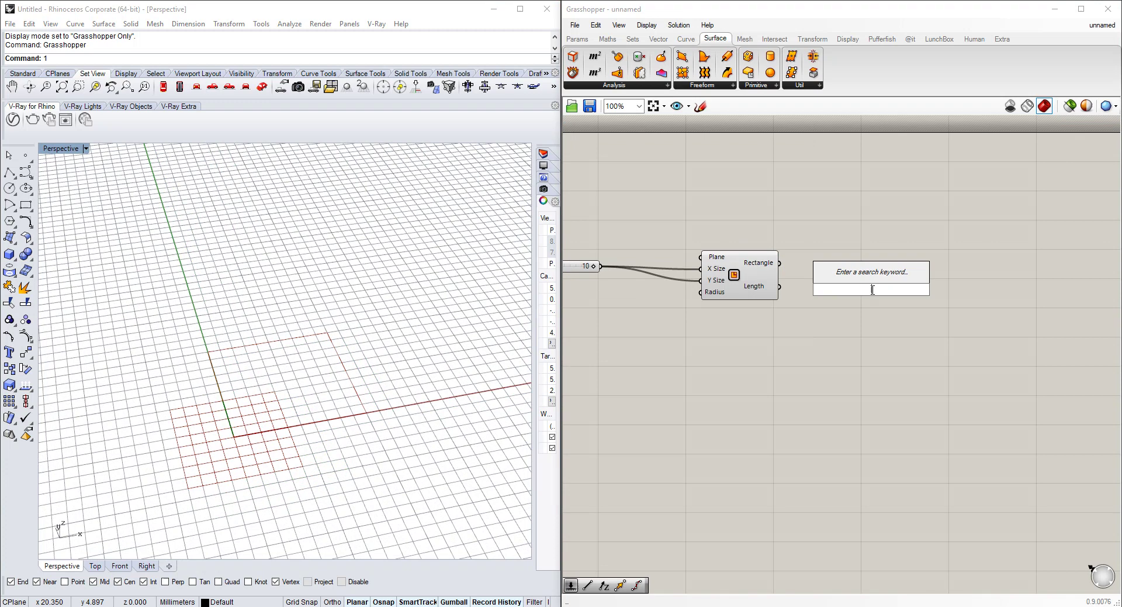
pyautogui.write('extru')
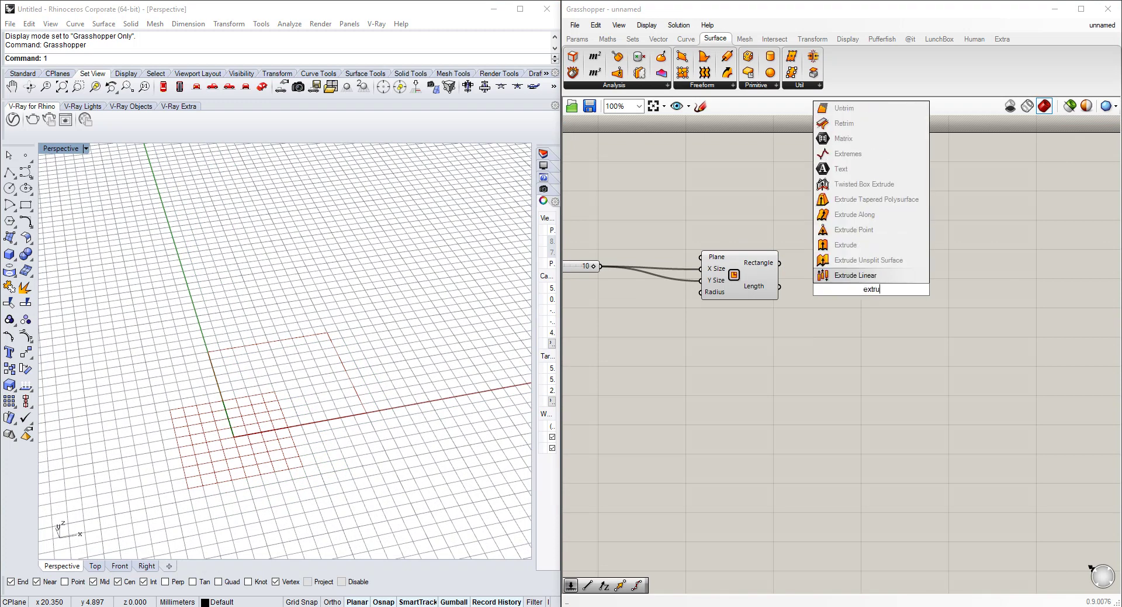
pyautogui.press('Escape')
# Add a Box Rectangle component and feed the Rectangle output into its Rectangle input.
pyautogui.doubleClick(870, 291)
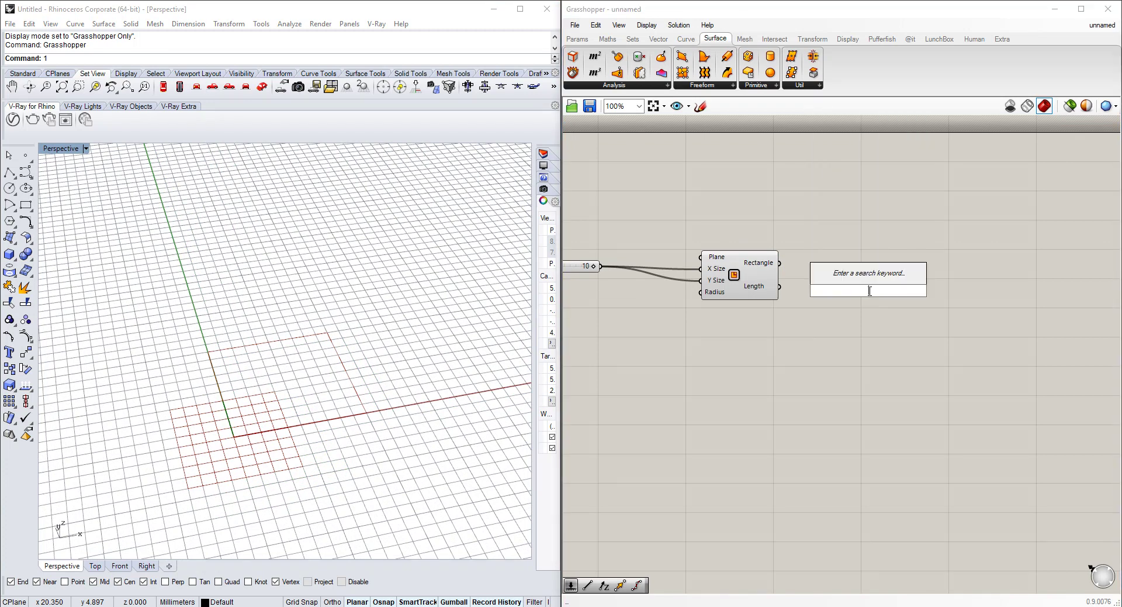
pyautogui.write('box')
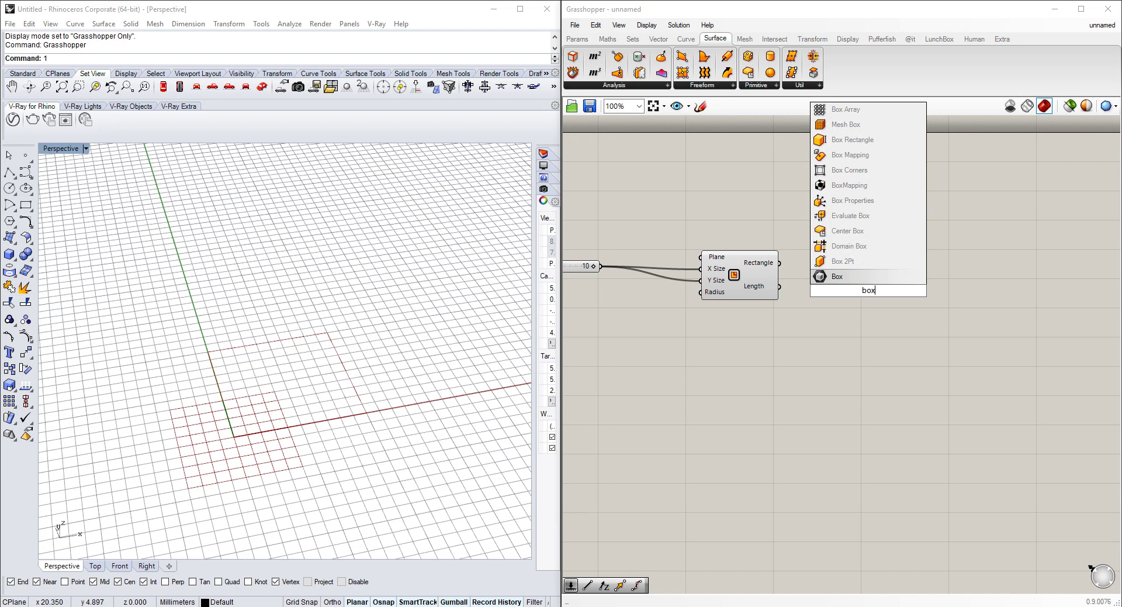
pyautogui.click(853, 140)
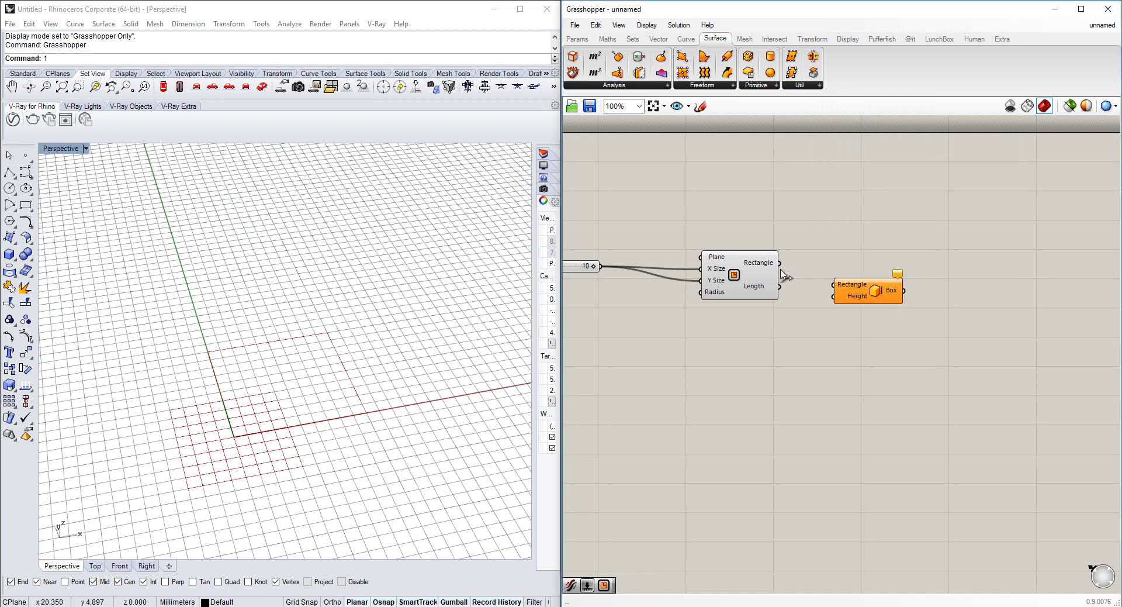
pyautogui.moveTo(779, 264); pyautogui.dragTo(871, 307)
pyautogui.moveTo(274, 285); pyautogui.dragTo(294, 288, button='right')
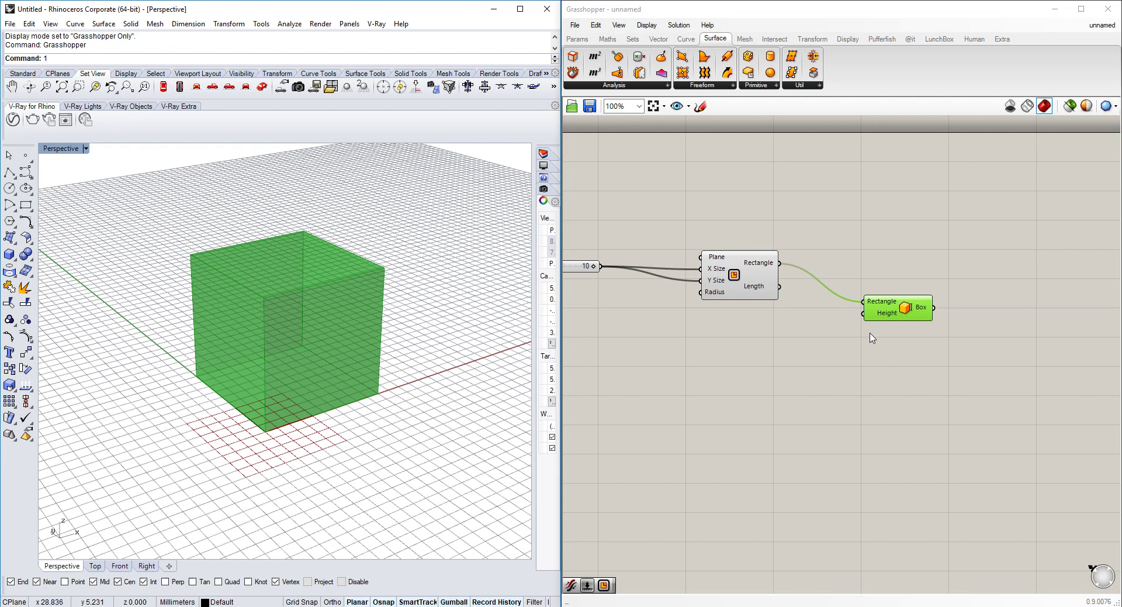
# Add a number slider for the Box Rectangle's Height input and set it to 10.
pyautogui.doubleClick(783, 361)
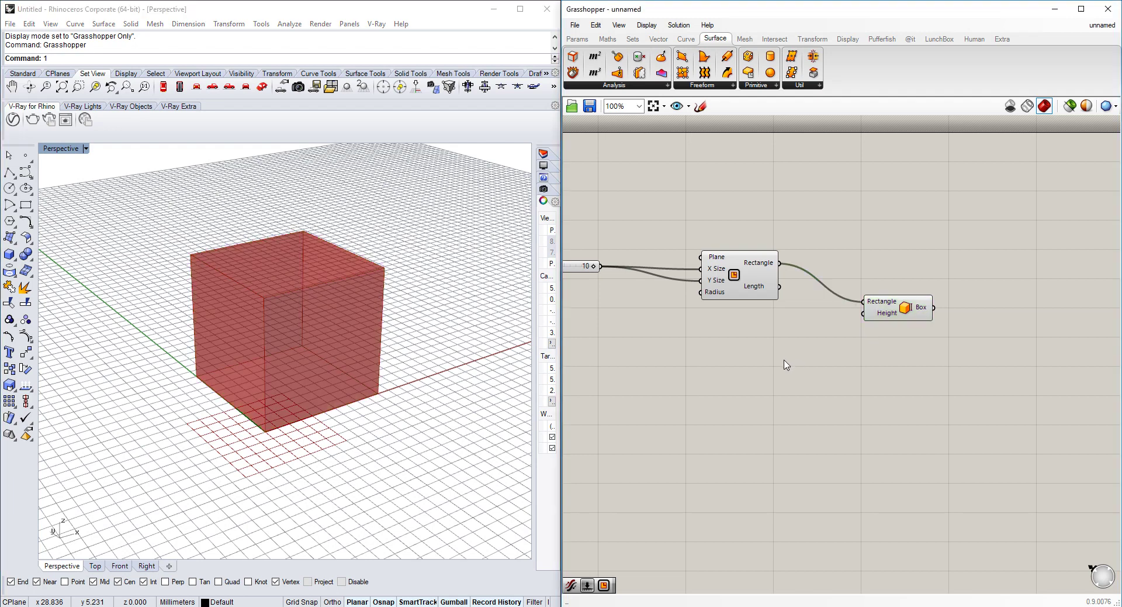
pyautogui.write('11')
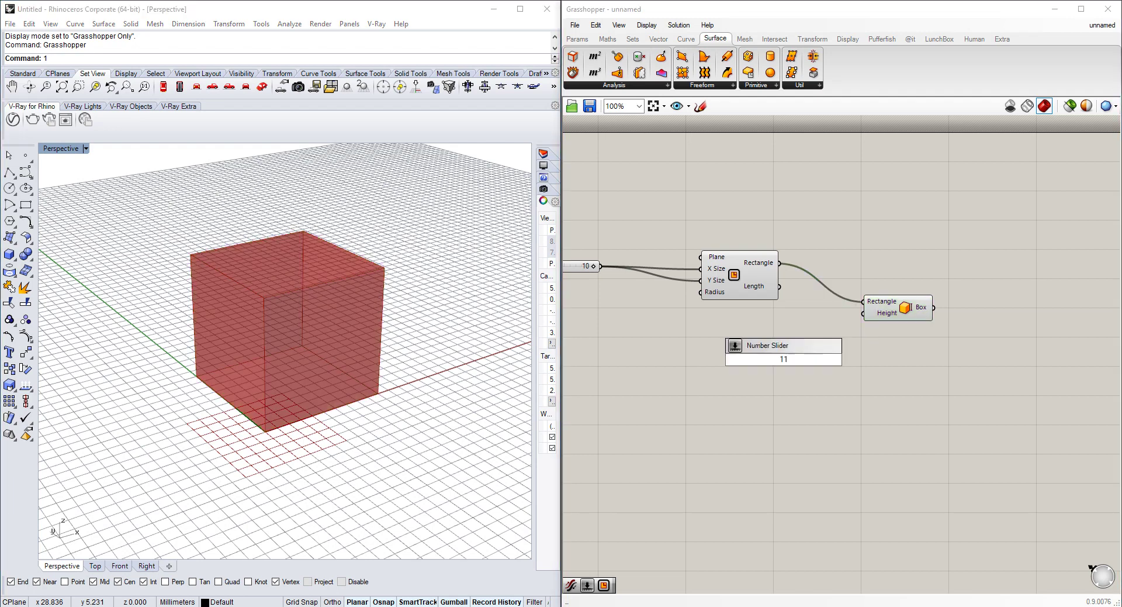
pyautogui.press('Return')
pyautogui.moveTo(844, 359); pyautogui.dragTo(863, 314)
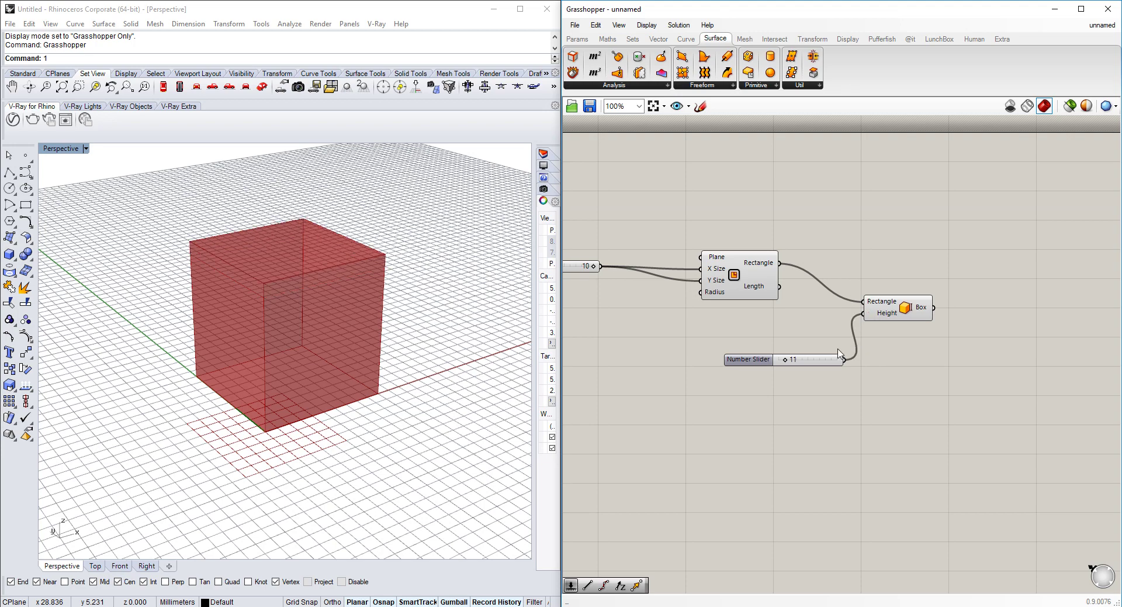
pyautogui.moveTo(784, 359)
pyautogui.mouseDown()
pyautogui.moveTo(796, 358)
pyautogui.moveTo(784, 361)
pyautogui.mouseUp()
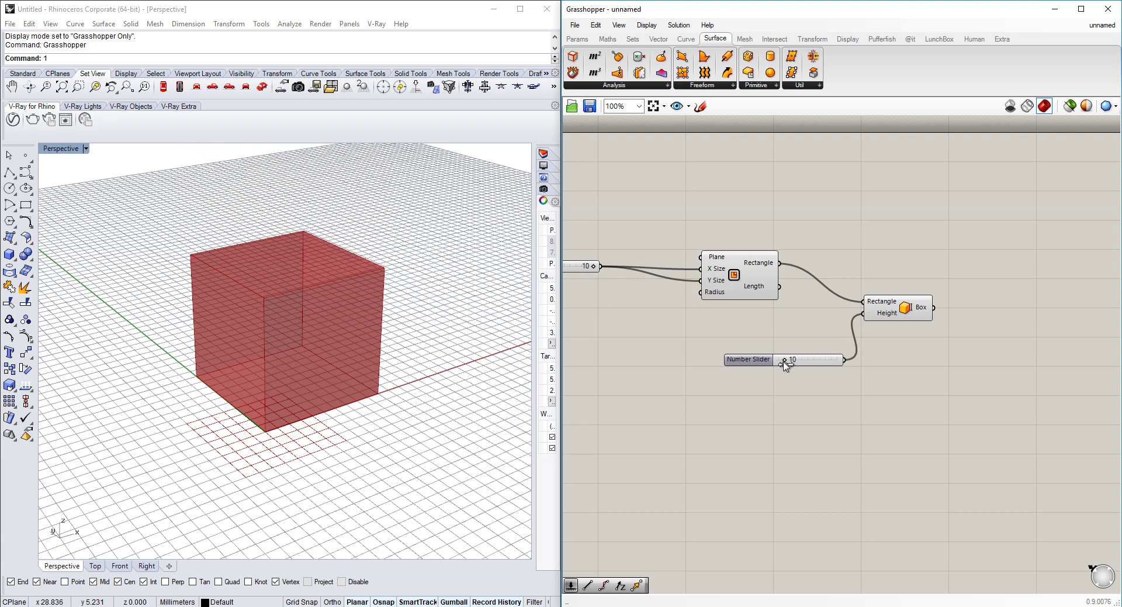
# Add a Populate 3D component beside the Box Rectangle and connect the Box output to its Region input.
pyautogui.moveTo(263, 325); pyautogui.dragTo(234, 336, button='right')
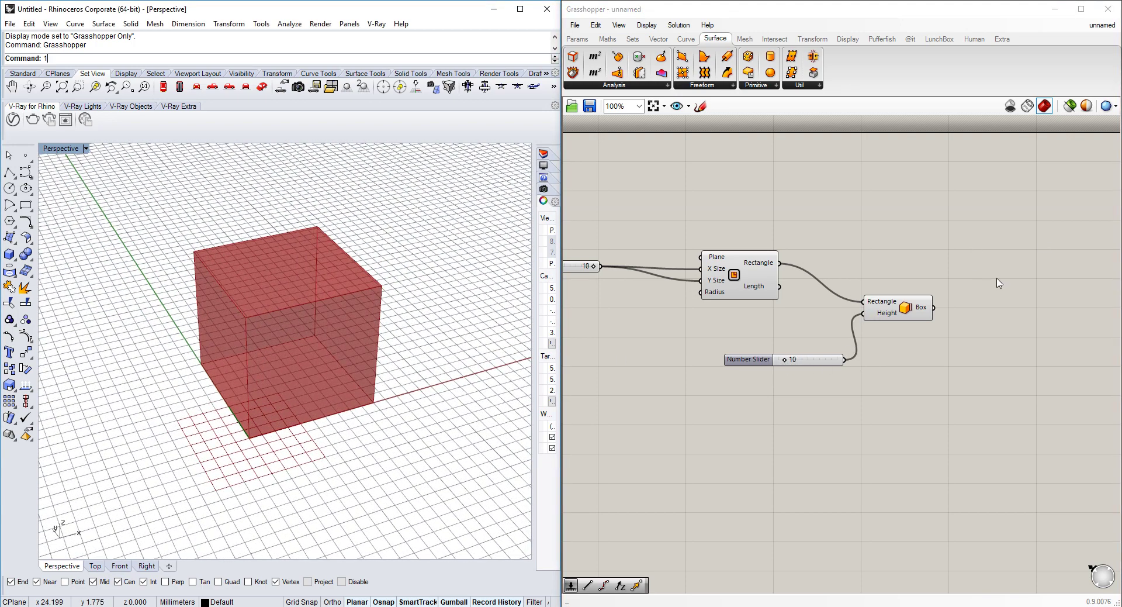
pyautogui.moveTo(983, 308); pyautogui.dragTo(883, 320, button='right')
pyautogui.doubleClick(883, 320)
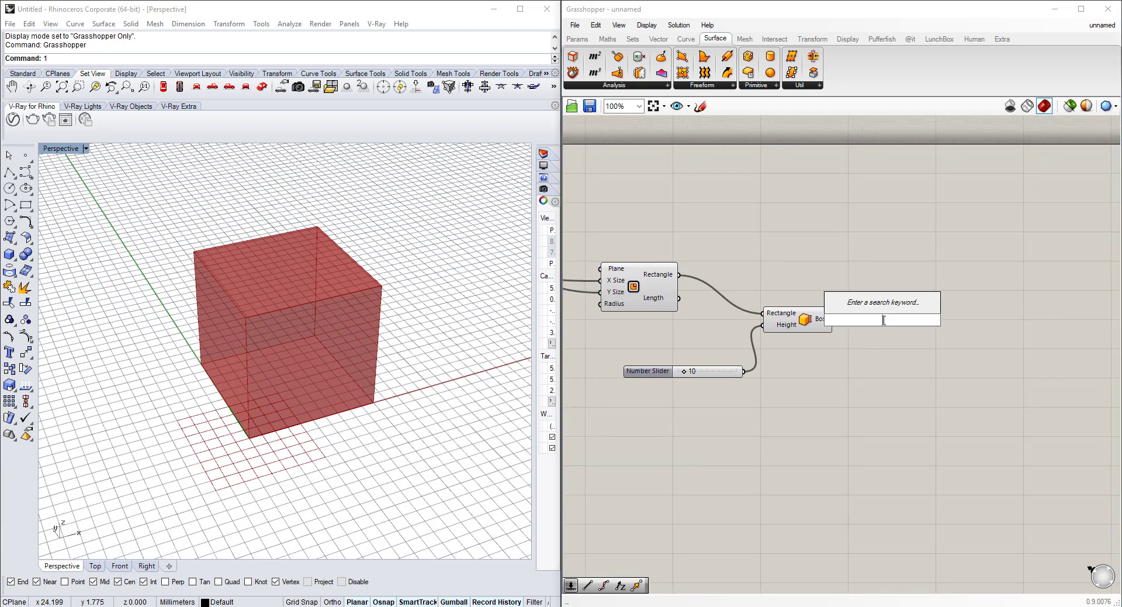
pyautogui.write('popul')
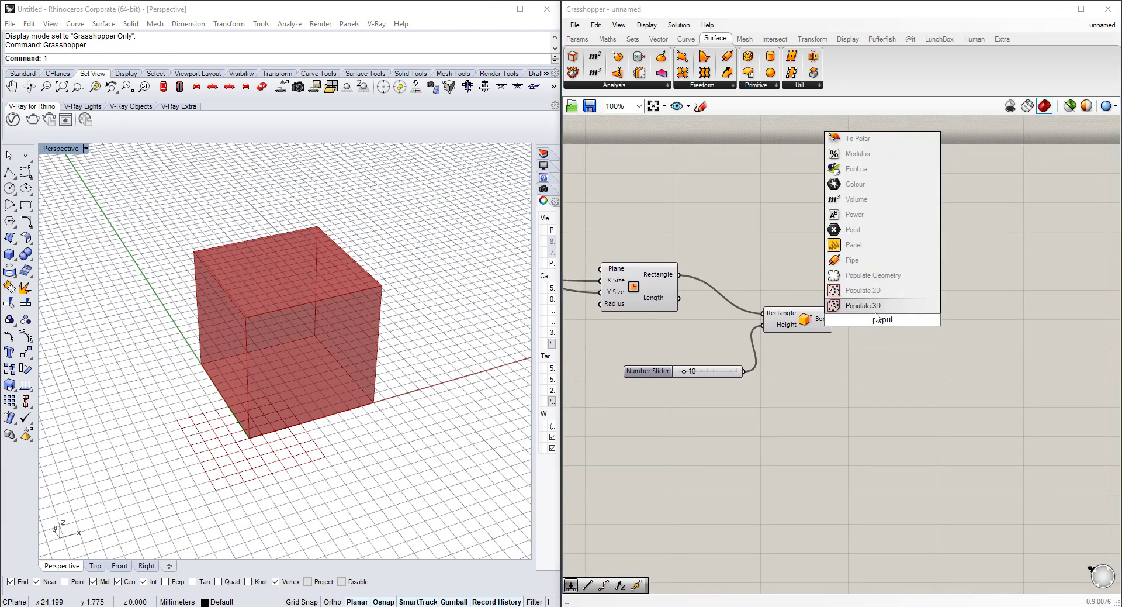
pyautogui.press('Return')
pyautogui.moveTo(876, 316); pyautogui.dragTo(894, 352)
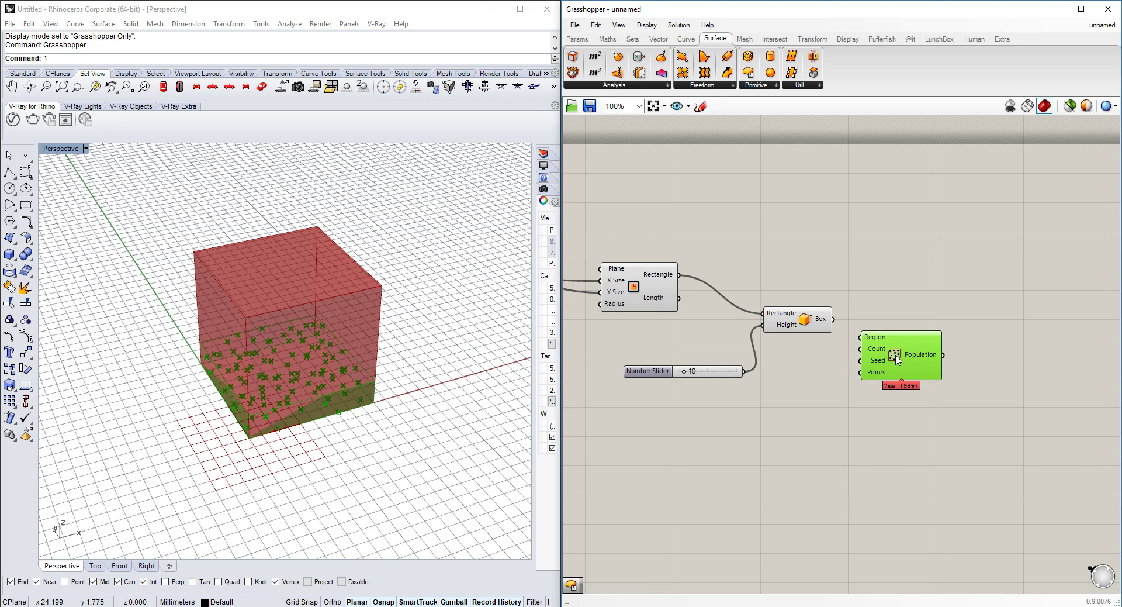
pyautogui.moveTo(834, 319); pyautogui.dragTo(860, 337)
pyautogui.moveTo(908, 363); pyautogui.dragTo(942, 329)
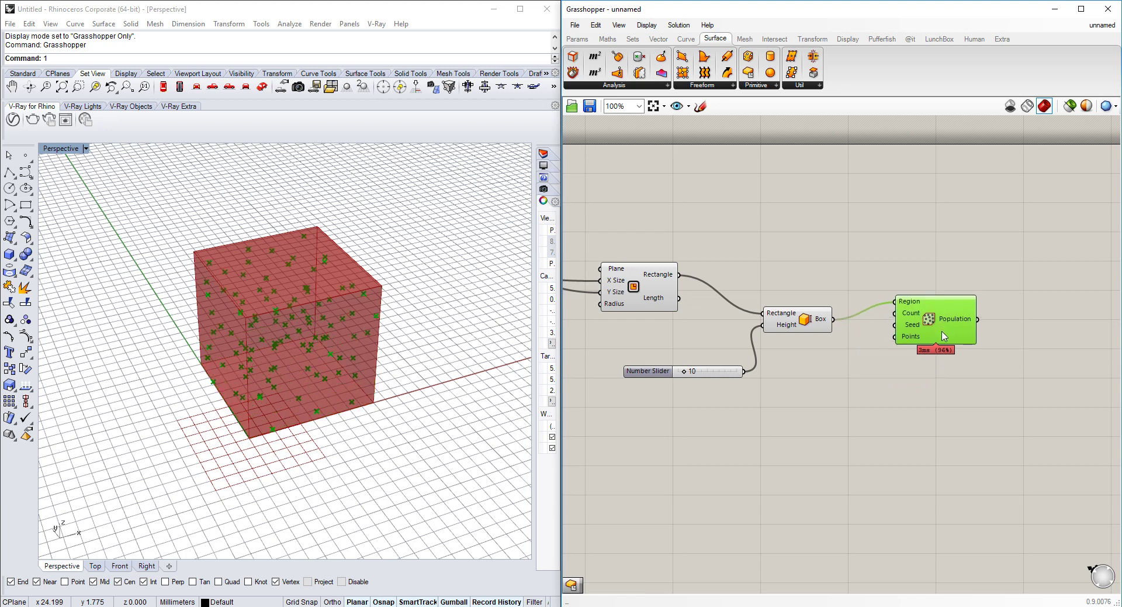
# Add a number slider with value 90 and connect it to the Populate 3D component's Count input.
pyautogui.click(820, 420)
pyautogui.doubleClick(824, 404)
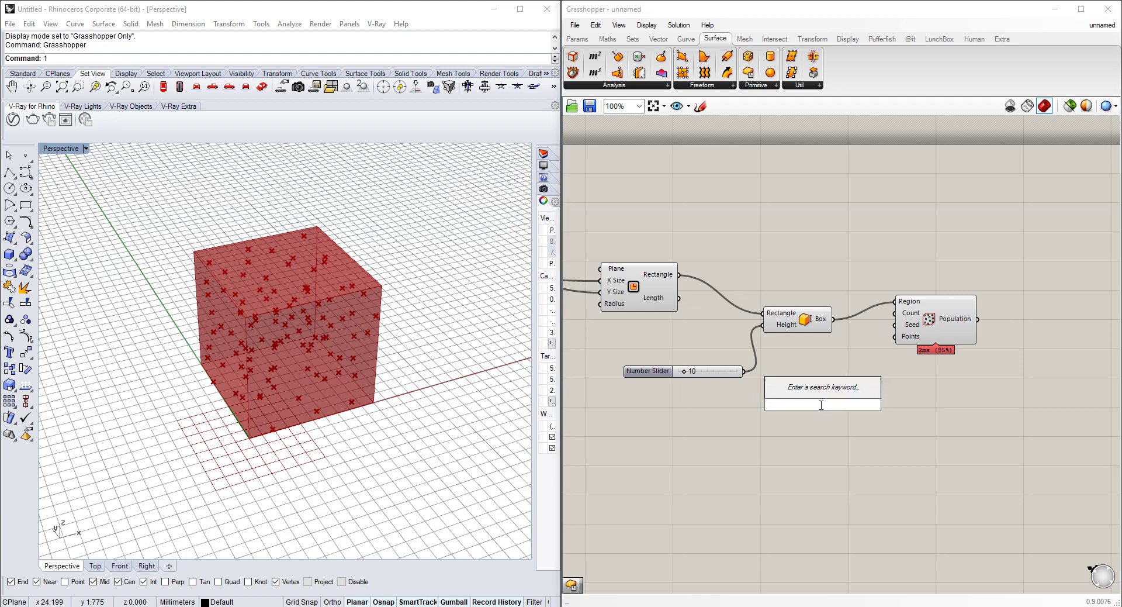
pyautogui.write('10')
pyautogui.press('BackSpace')
pyautogui.write('90')
pyautogui.press('Return')
pyautogui.moveTo(883, 404); pyautogui.dragTo(896, 336)
pyautogui.moveTo(919, 364); pyautogui.dragTo(887, 366, button='right')
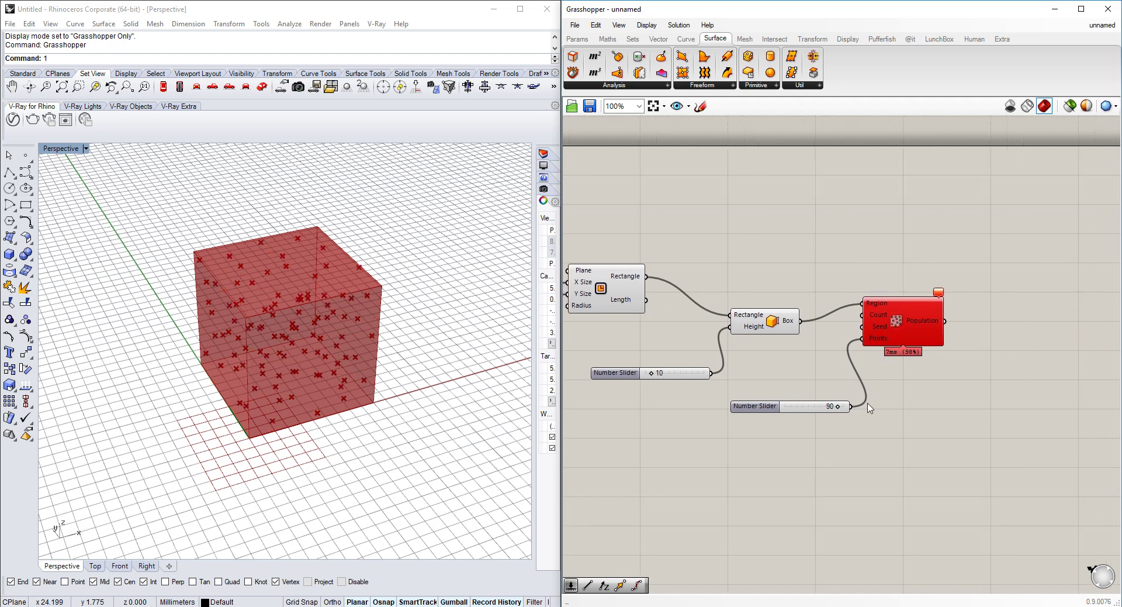
pyautogui.keyDown('ctrl'); pyautogui.moveTo(855, 365); pyautogui.dragTo(854, 407); pyautogui.keyUp('ctrl')
pyautogui.scroll(2, 920, 345)
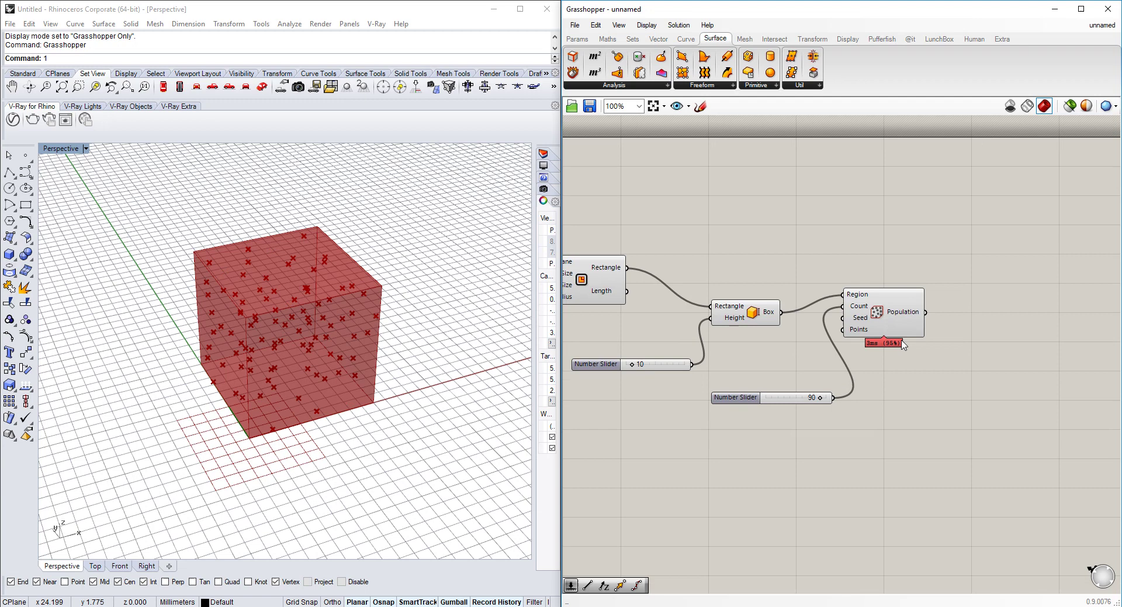
# Add a Sort Points component and connect the Population output to its Points input.
pyautogui.moveTo(872, 317); pyautogui.dragTo(804, 308, button='right')
pyautogui.moveTo(821, 315); pyautogui.dragTo(842, 338)
pyautogui.moveTo(879, 330); pyautogui.dragTo(762, 331, button='right')
pyautogui.doubleClick(898, 337)
pyautogui.write('xyz')
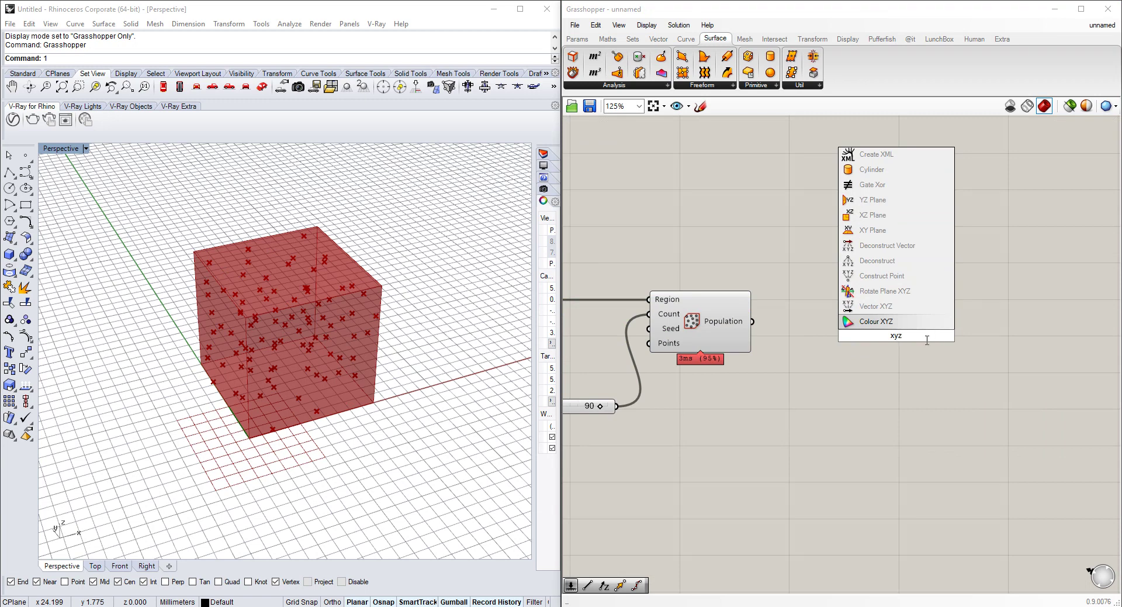
pyautogui.press('BackSpace')
pyautogui.press('BackSpace')
pyautogui.press('BackSpace')
pyautogui.write('sort')
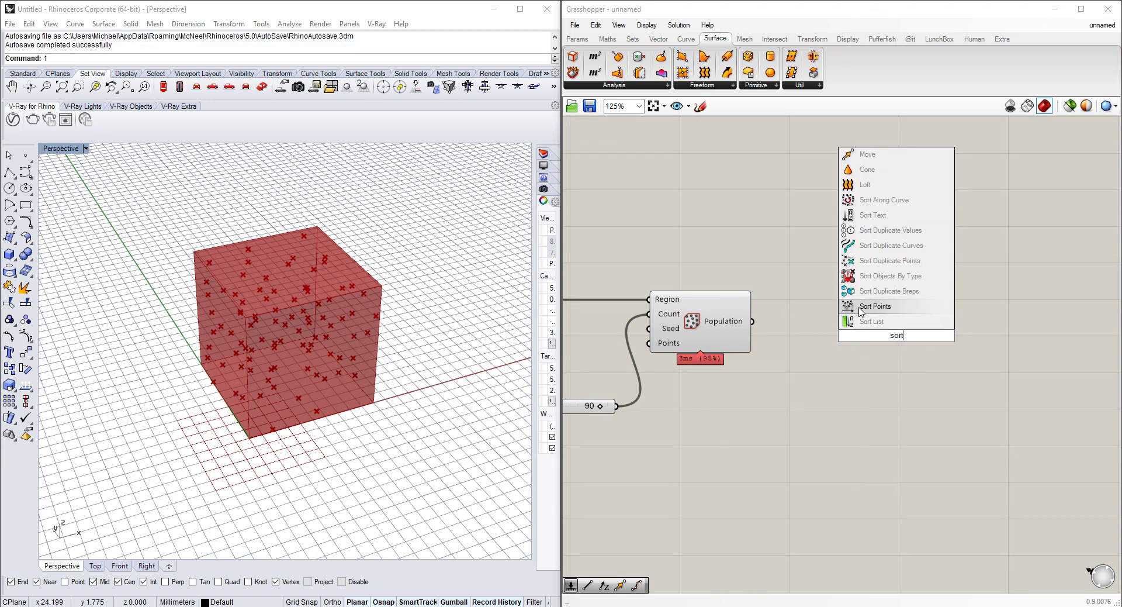
pyautogui.click(860, 307)
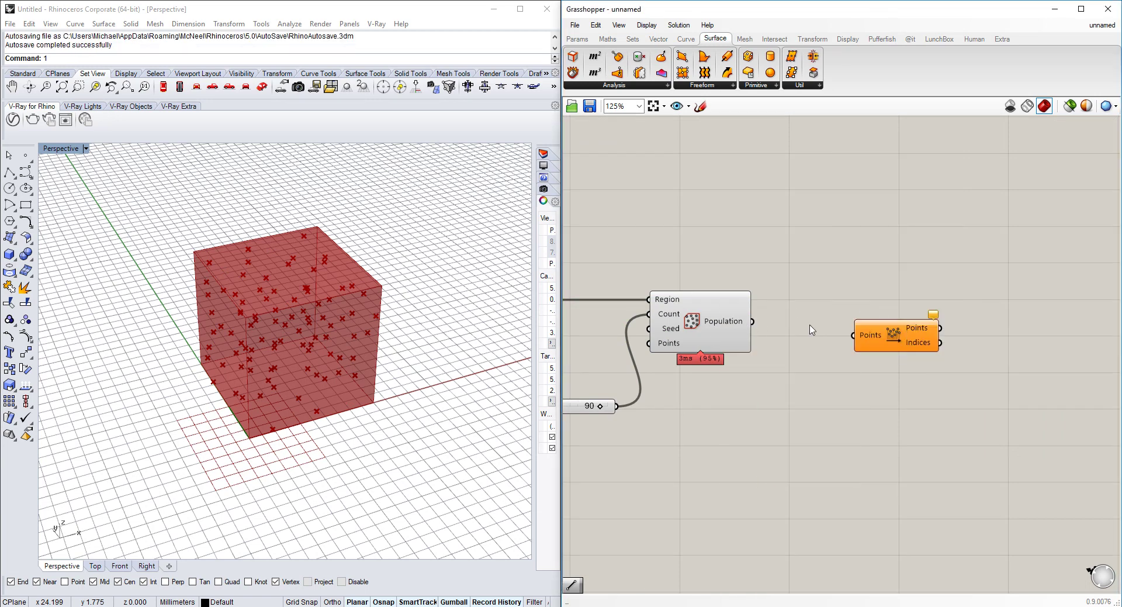
pyautogui.moveTo(753, 321); pyautogui.dragTo(853, 335)
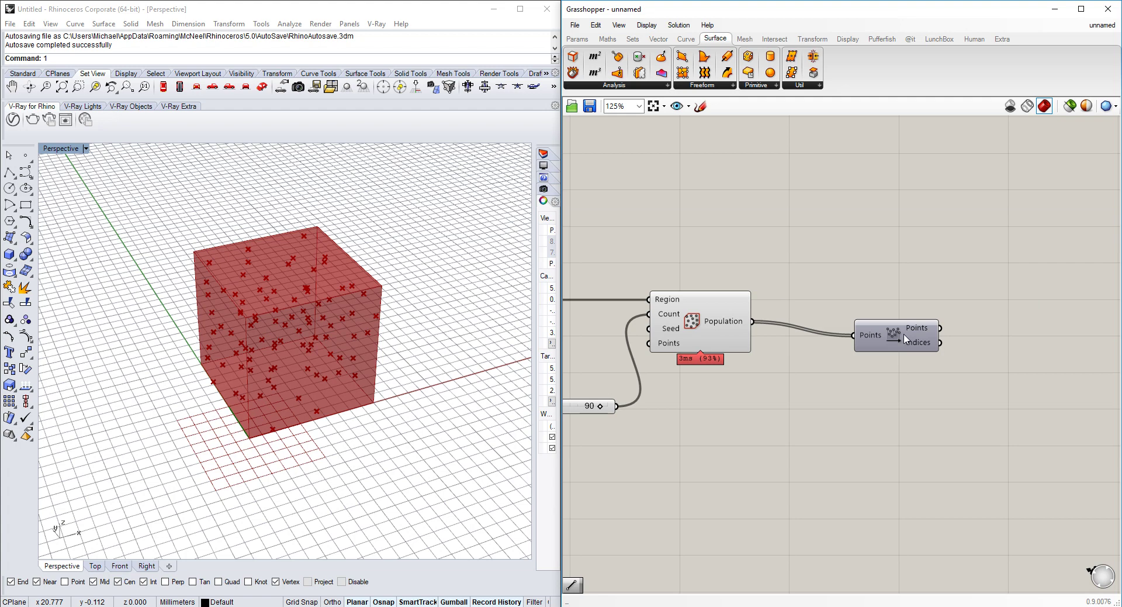
# Check the sorted points list and add a Partition List component after Sort Points.
pyautogui.moveTo(916, 337); pyautogui.dragTo(771, 339, button='right')
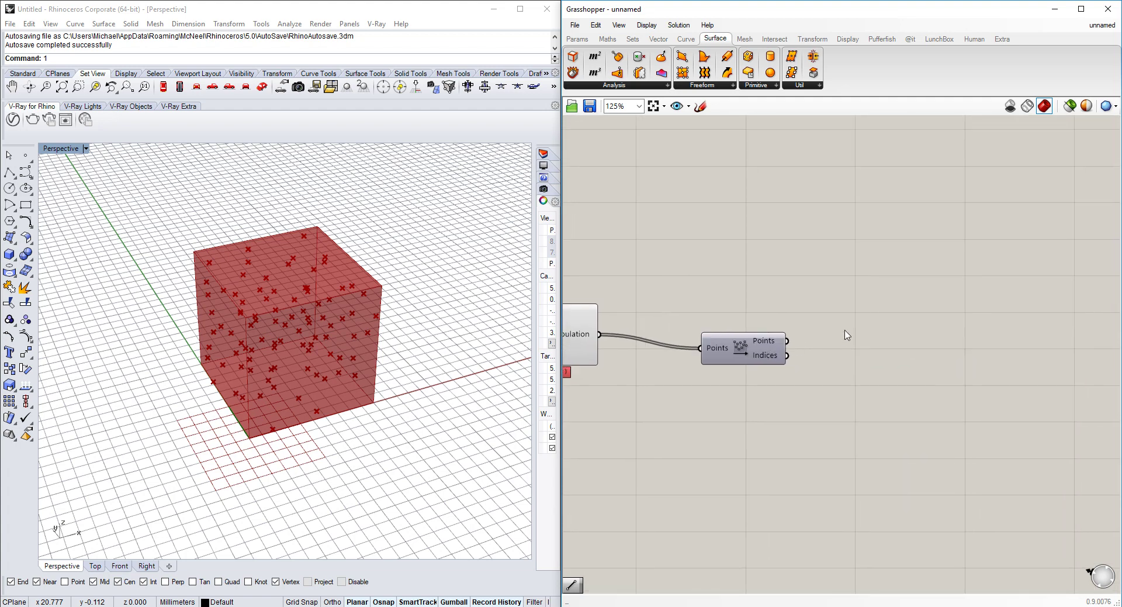
pyautogui.moveTo(769, 343)
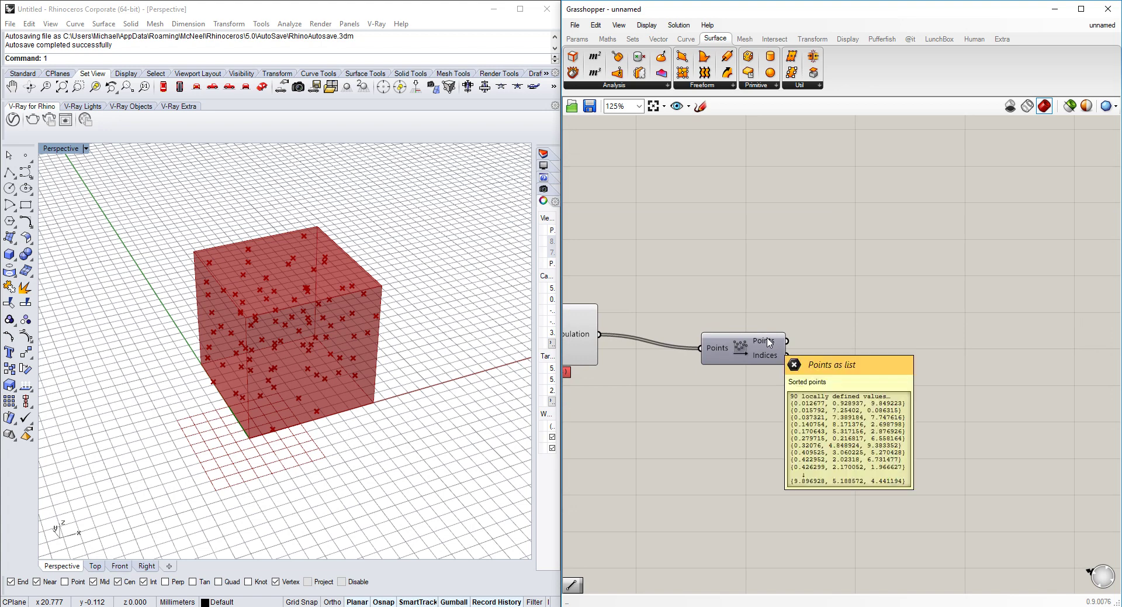
pyautogui.moveTo(826, 344); pyautogui.dragTo(820, 340, button='right')
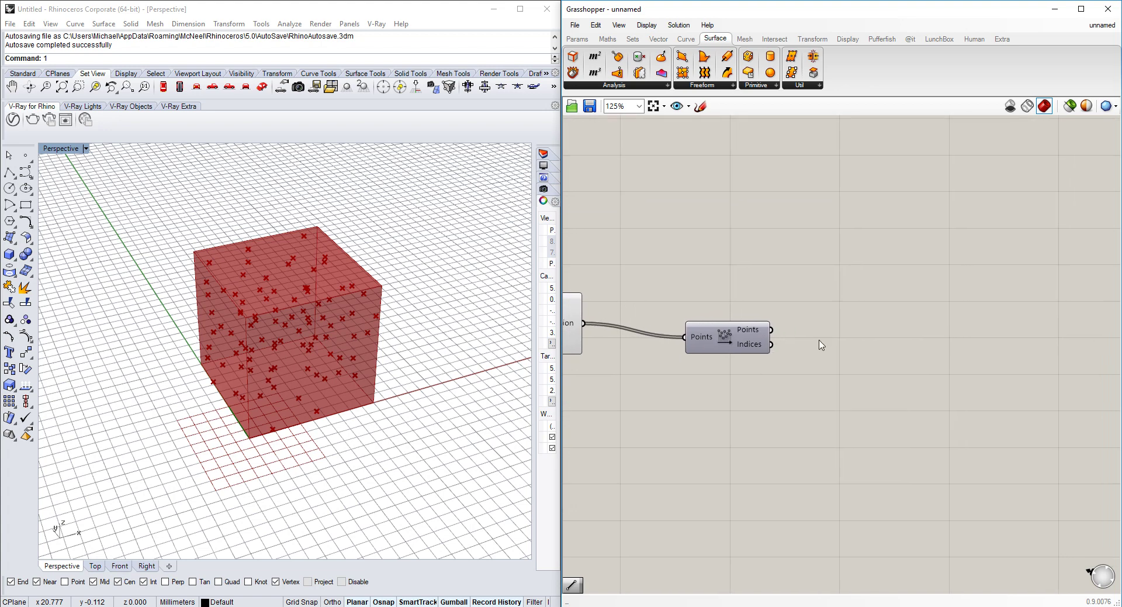
pyautogui.doubleClick(853, 318)
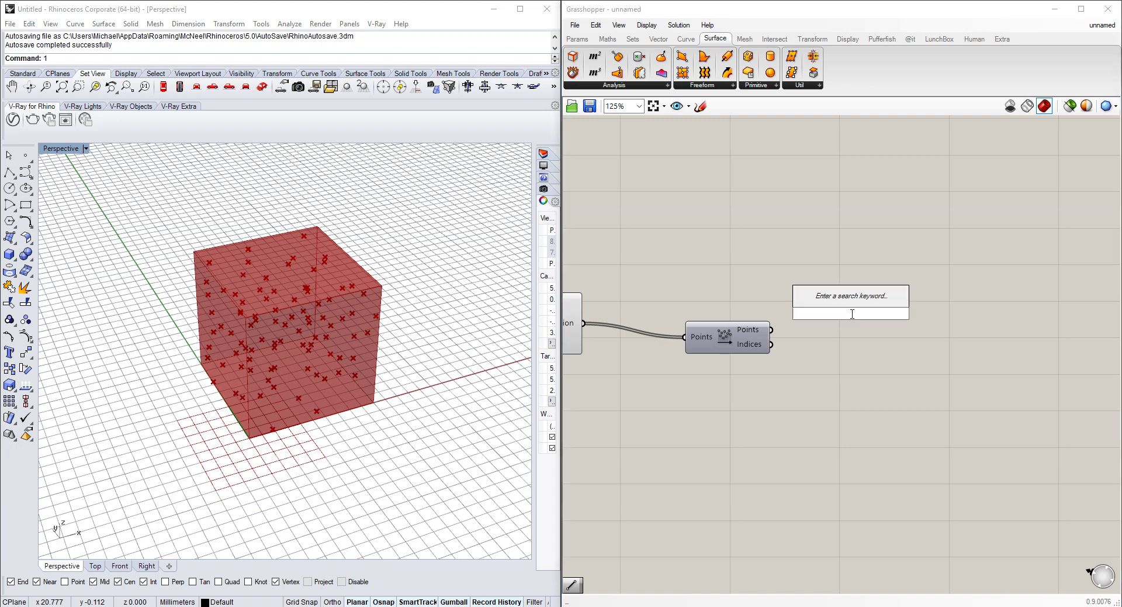
pyautogui.write('part')
pyautogui.press('Return')
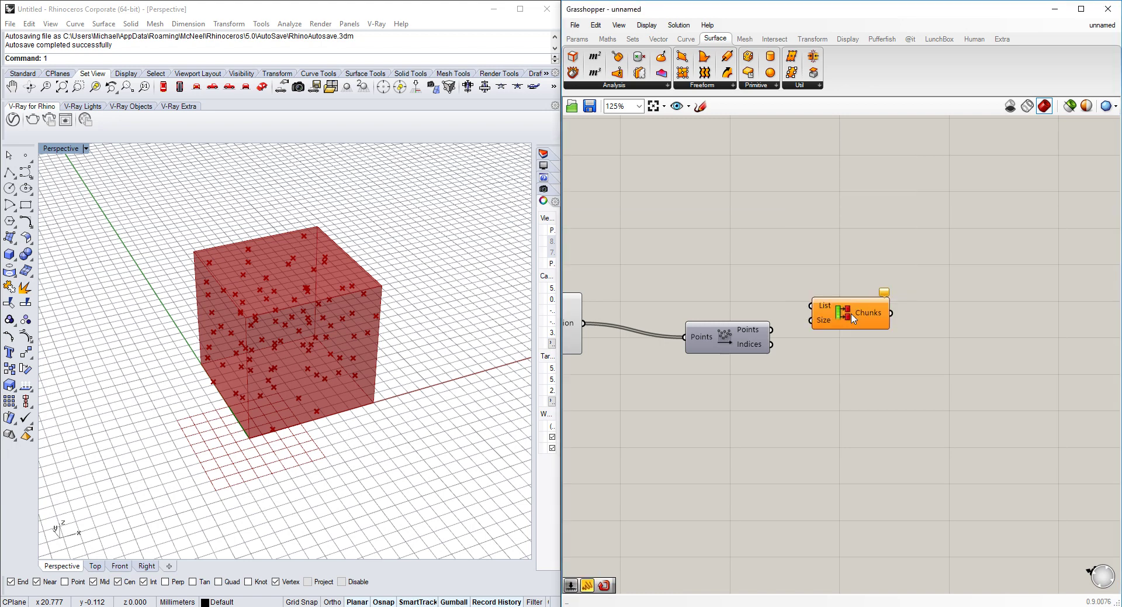
pyautogui.moveTo(851, 316); pyautogui.dragTo(862, 364)
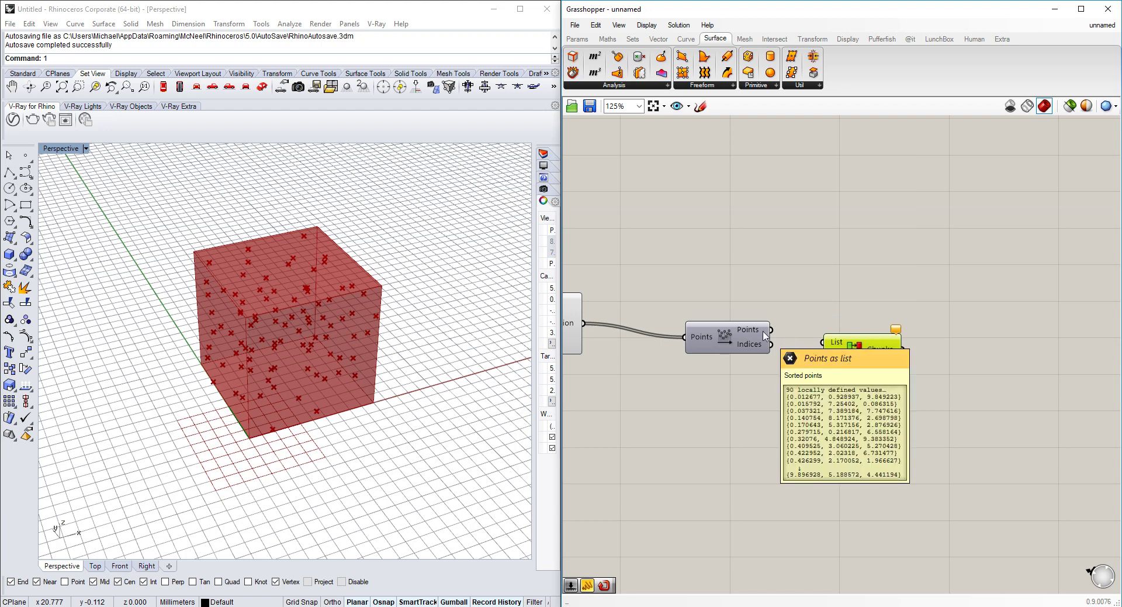
# Add a panel above Sort Points containing the values 1, 6, 7, 2, 2, 6, 7 and 8 on separate lines.
pyautogui.doubleClick(785, 260)
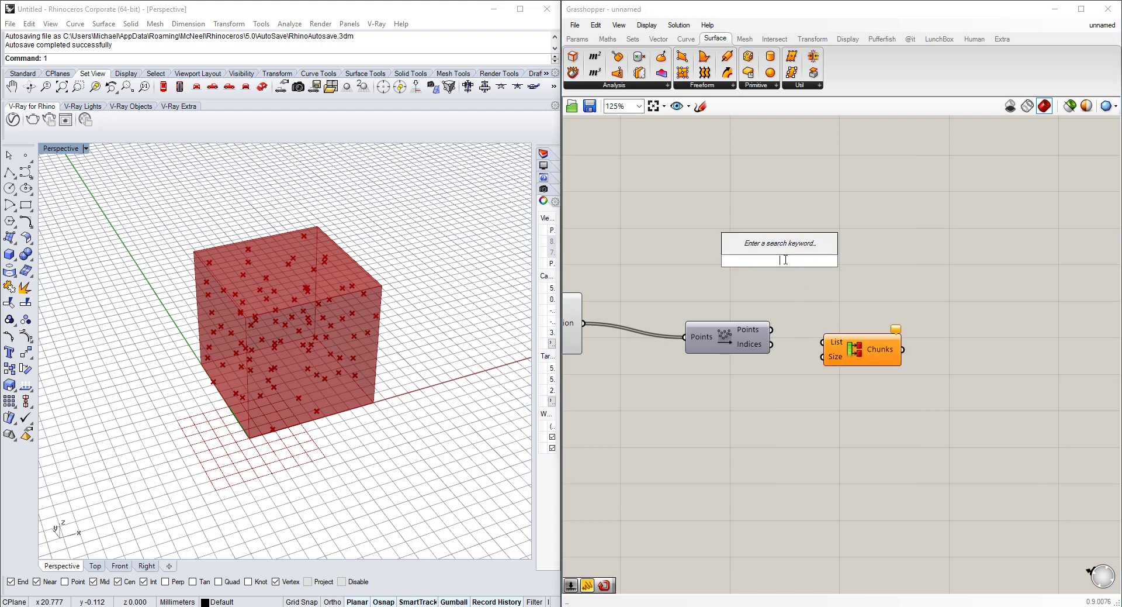
pyautogui.write('//')
pyautogui.press('Return')
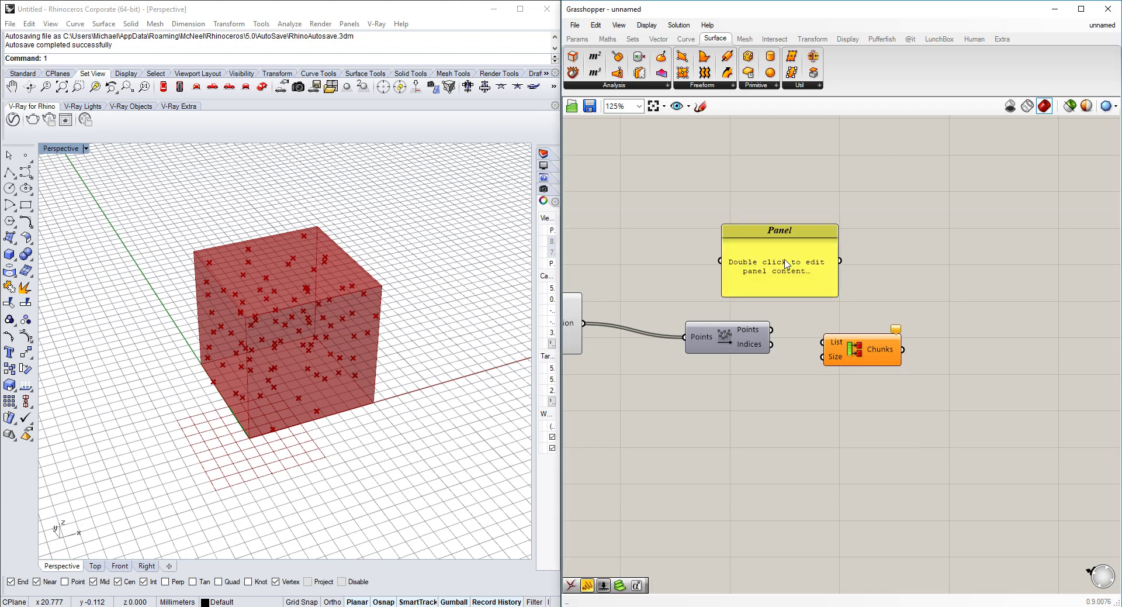
pyautogui.doubleClick(750, 274)
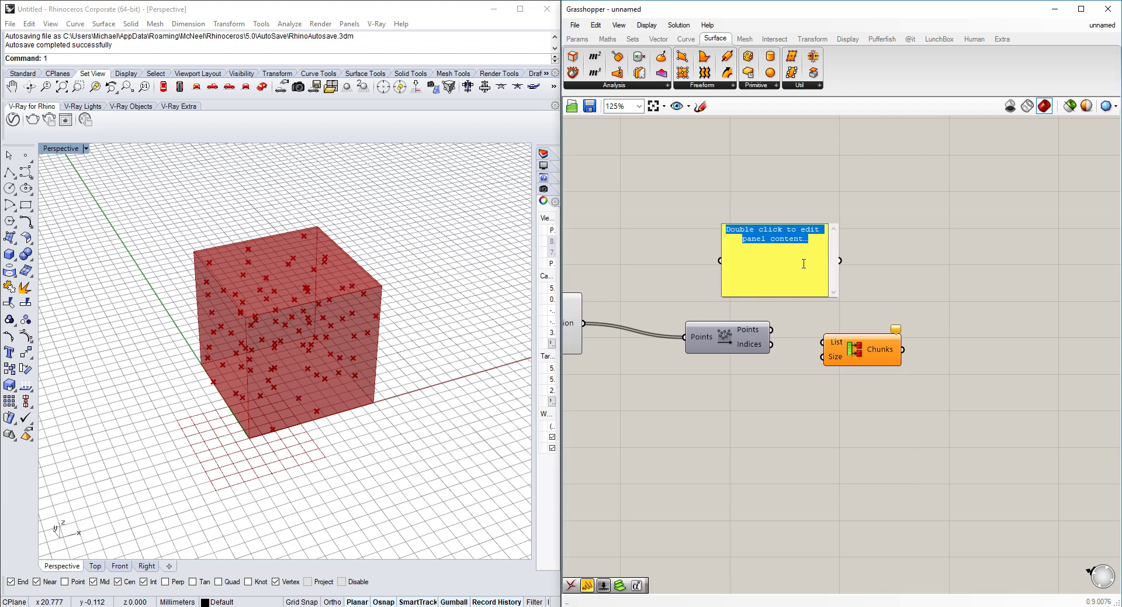
pyautogui.write('1')
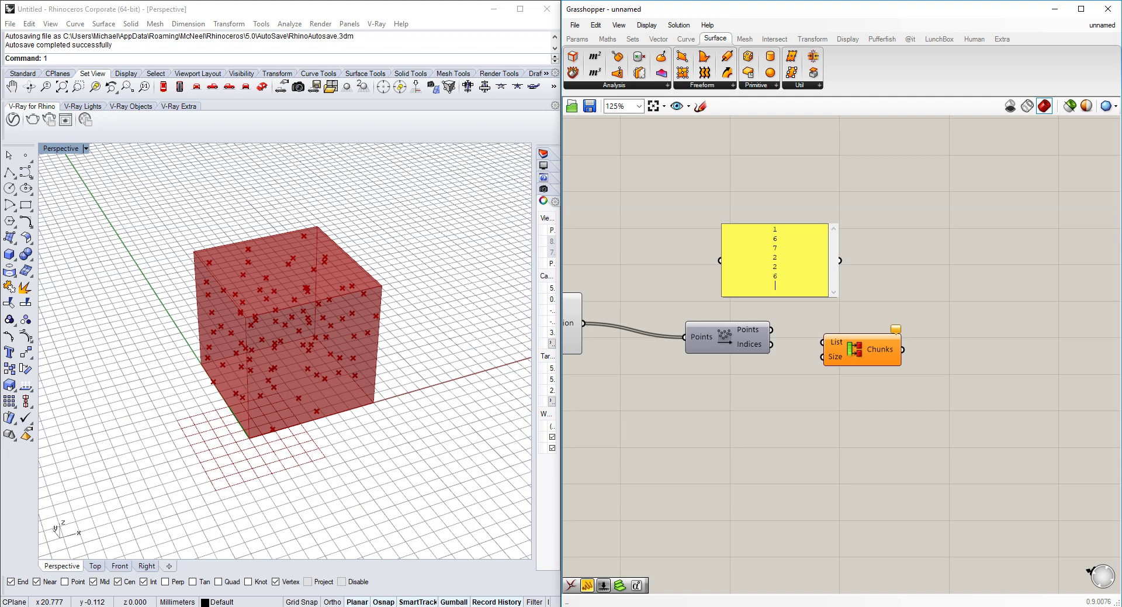
pyautogui.press('Return')
pyautogui.write('8')
pyautogui.click(909, 253)
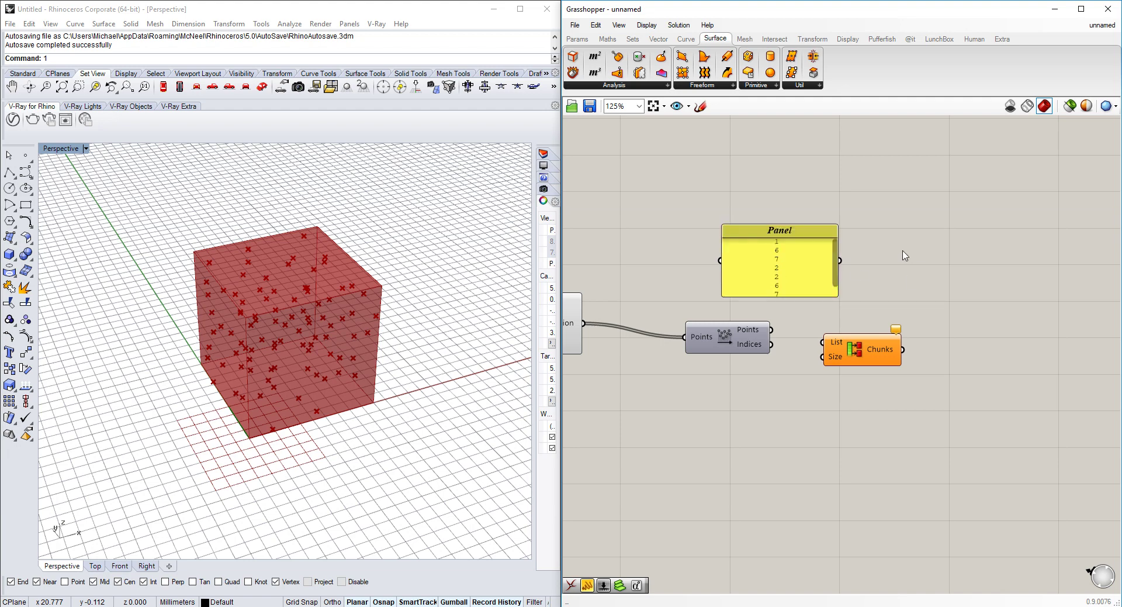
# Enlarge the panel to show all its values and connect it to the Partition List's Size input.
pyautogui.moveTo(837, 295); pyautogui.dragTo(811, 262)
pyautogui.rightClick(792, 220)
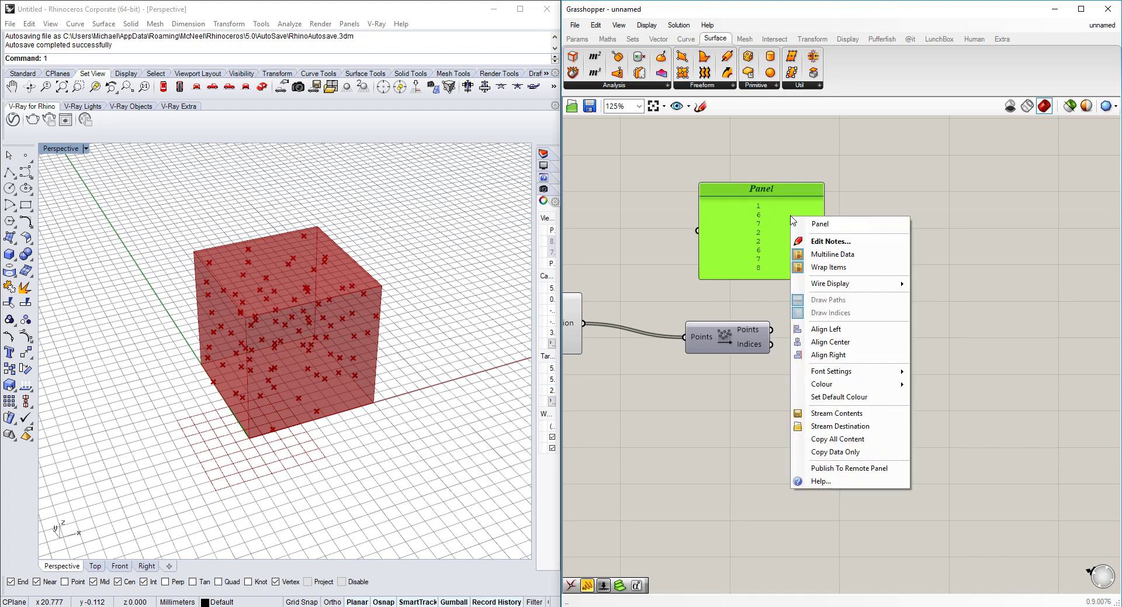
pyautogui.click(875, 209)
pyautogui.moveTo(834, 363); pyautogui.dragTo(863, 334)
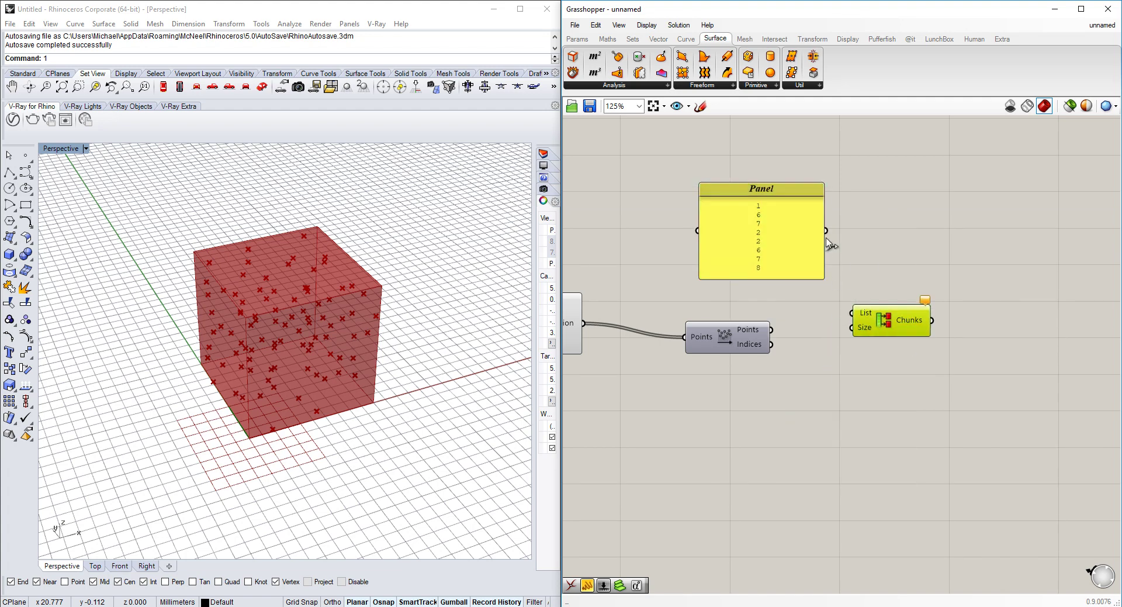
pyautogui.moveTo(826, 234); pyautogui.dragTo(853, 328)
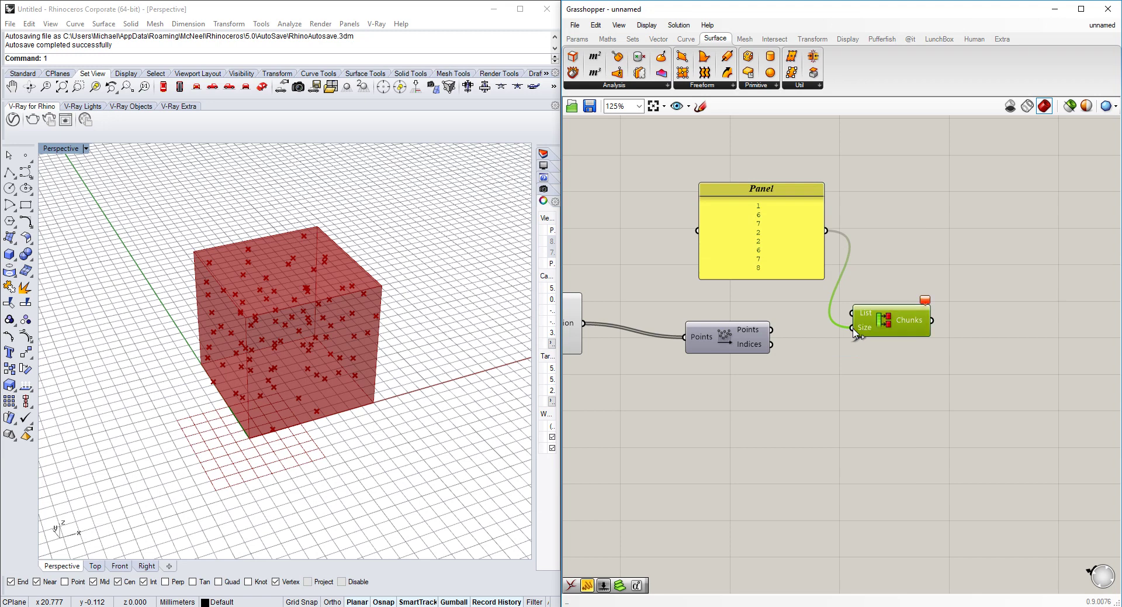
# Turn off Multiline Data for the values panel and connect the sorted Points output to the Partition List's List input.
pyautogui.click(925, 262)
pyautogui.rightClick(810, 234)
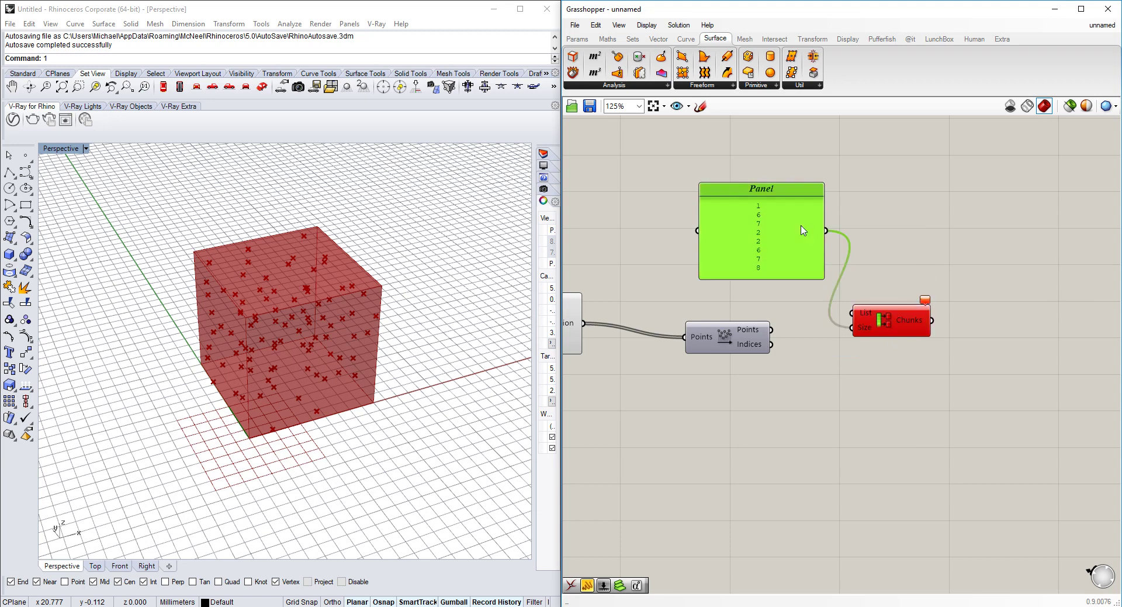
pyautogui.click(837, 266)
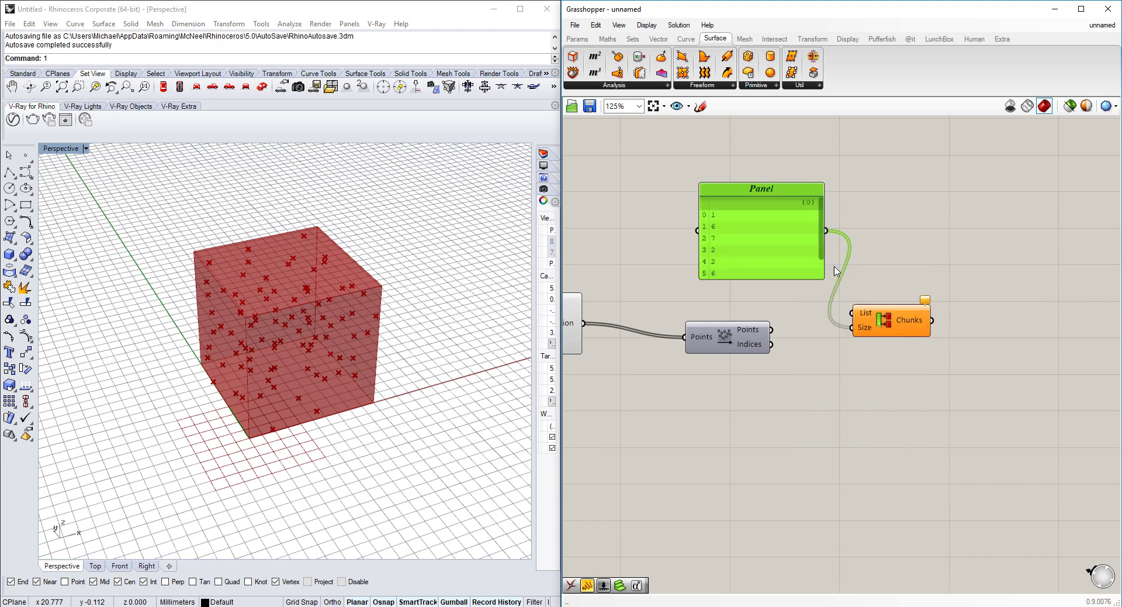
pyautogui.click(918, 256)
pyautogui.moveTo(854, 313); pyautogui.dragTo(771, 329)
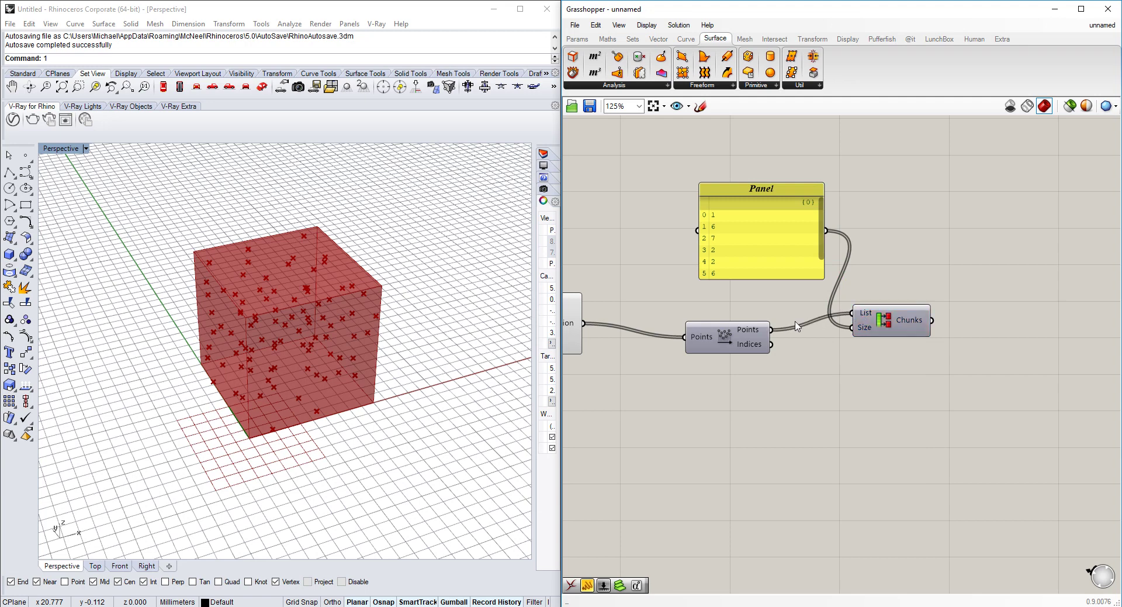
# Add a second panel, connect the Chunks output to it, and enlarge it to show the partitioned point lists.
pyautogui.moveTo(892, 336); pyautogui.dragTo(798, 315, button='right')
pyautogui.moveTo(722, 208); pyautogui.dragTo(710, 218, button='right')
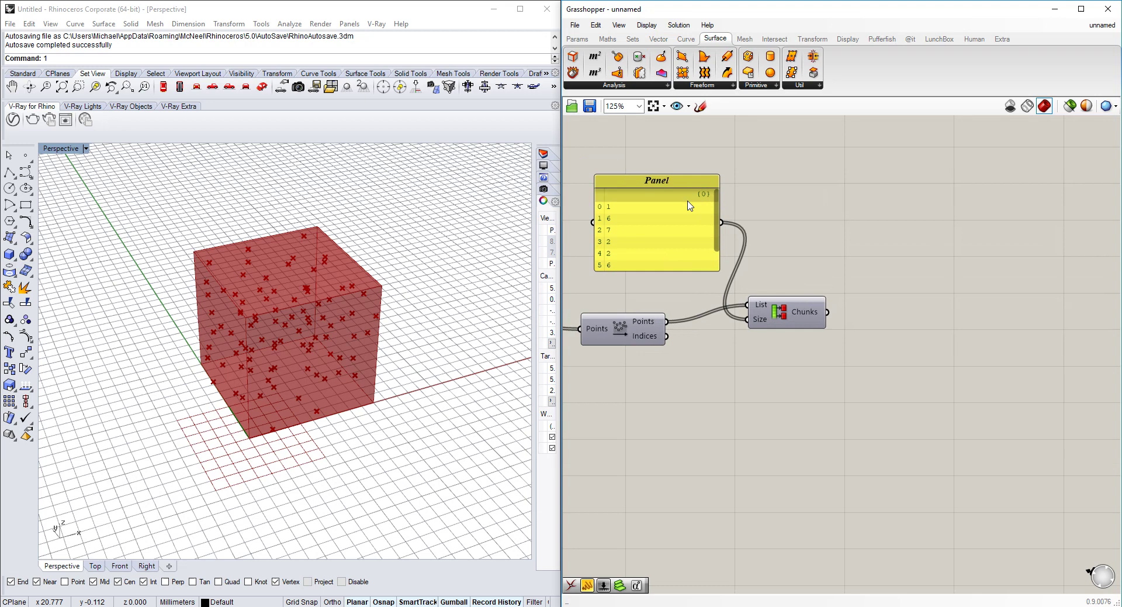
pyautogui.click(689, 206)
pyautogui.doubleClick(898, 194)
pyautogui.write('panel')
pyautogui.press('Return')
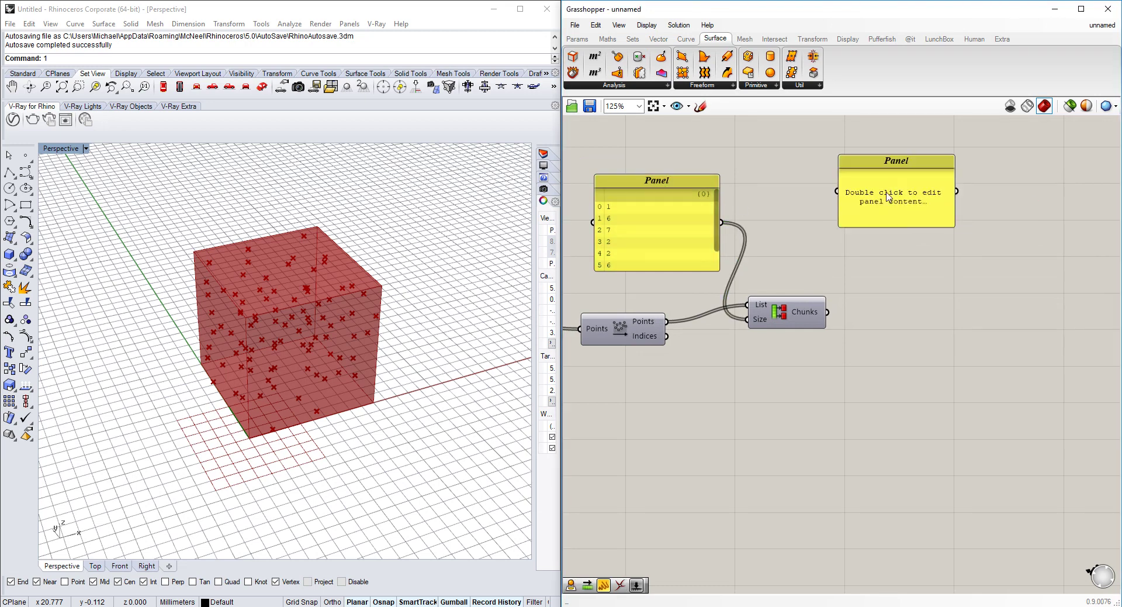
pyautogui.moveTo(839, 191); pyautogui.dragTo(827, 311)
pyautogui.moveTo(950, 220); pyautogui.dragTo(916, 225, button='right')
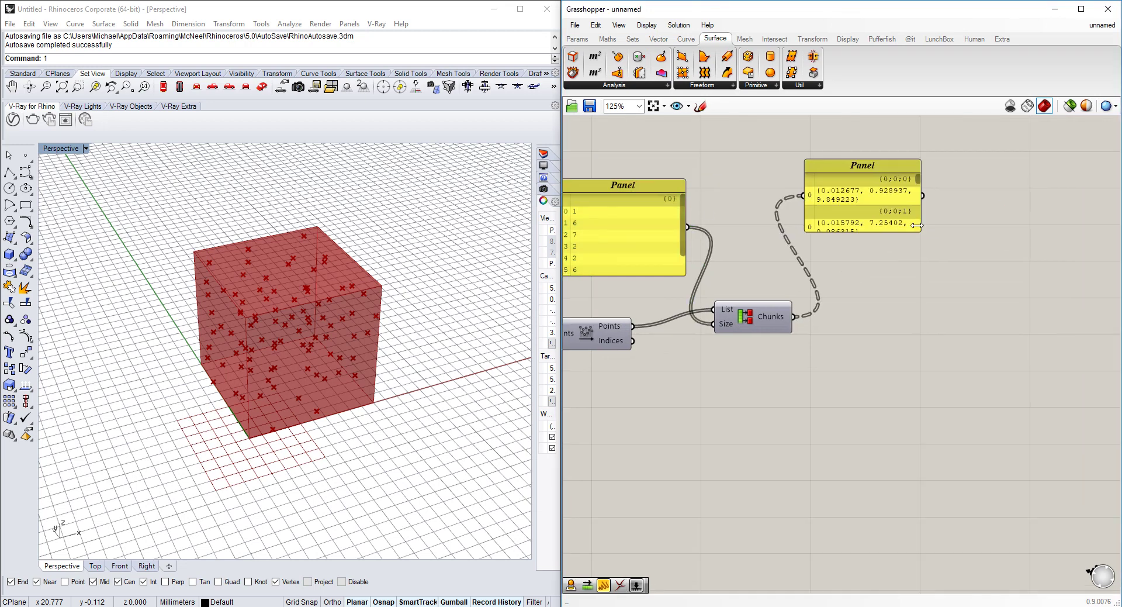
pyautogui.moveTo(918, 234); pyautogui.dragTo(1064, 377)
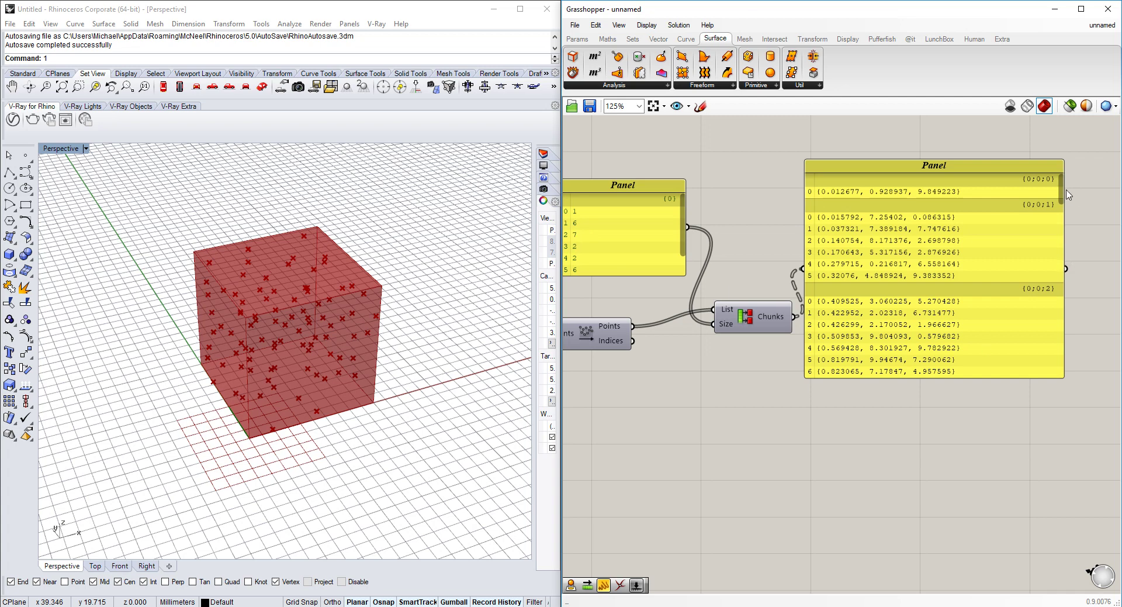
# Read through the partitioned lists down to the last branch and delete the Chunks preview panel.
pyautogui.moveTo(1062, 197); pyautogui.dragTo(1066, 385)
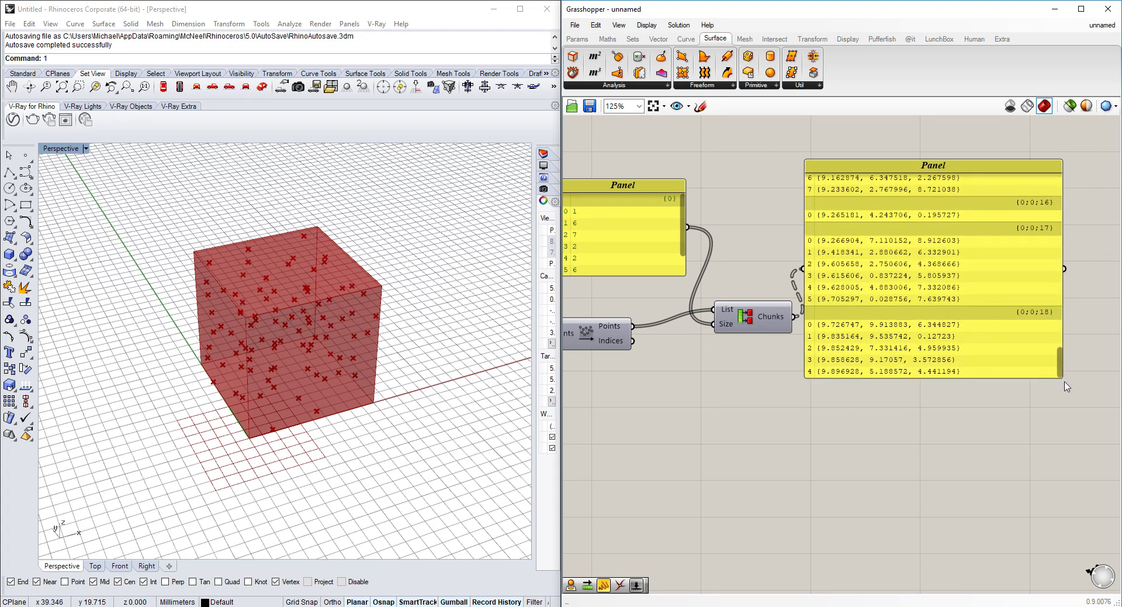
pyautogui.click(902, 309)
pyautogui.press('Delete')
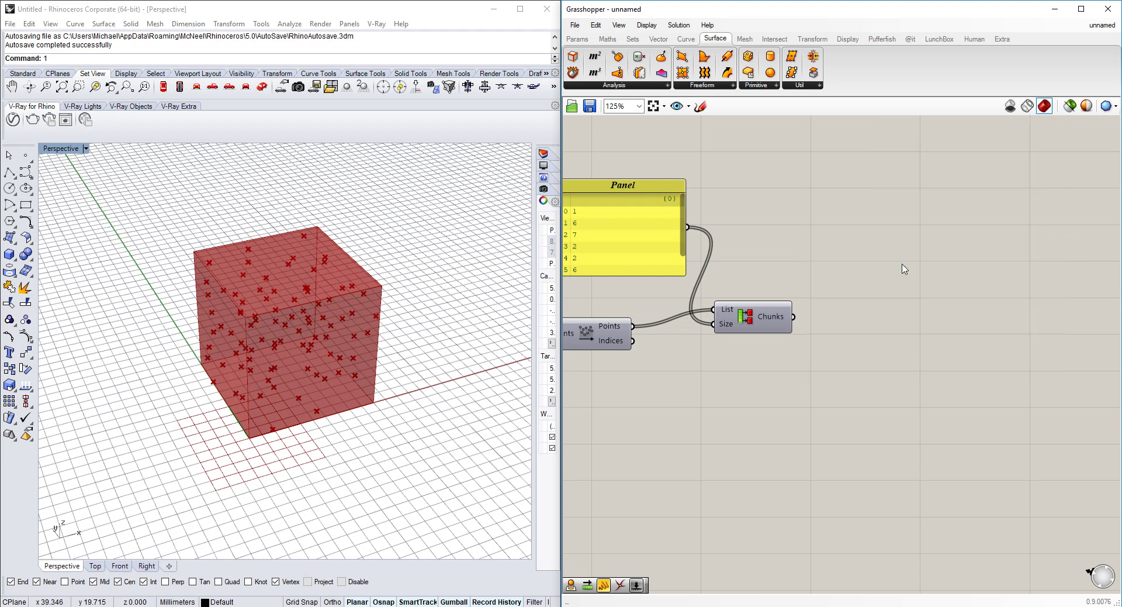
# Add a Bounding Box component beside the Partition List and connect the Chunks output to its Content input.
pyautogui.moveTo(834, 306); pyautogui.dragTo(845, 288, button='right')
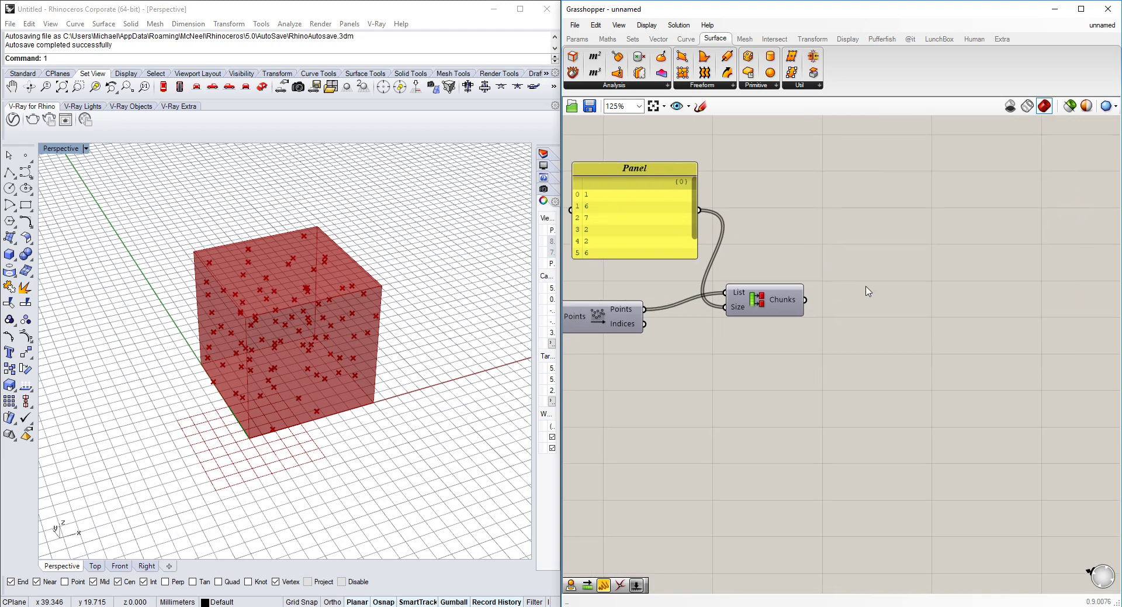
pyautogui.doubleClick(866, 285)
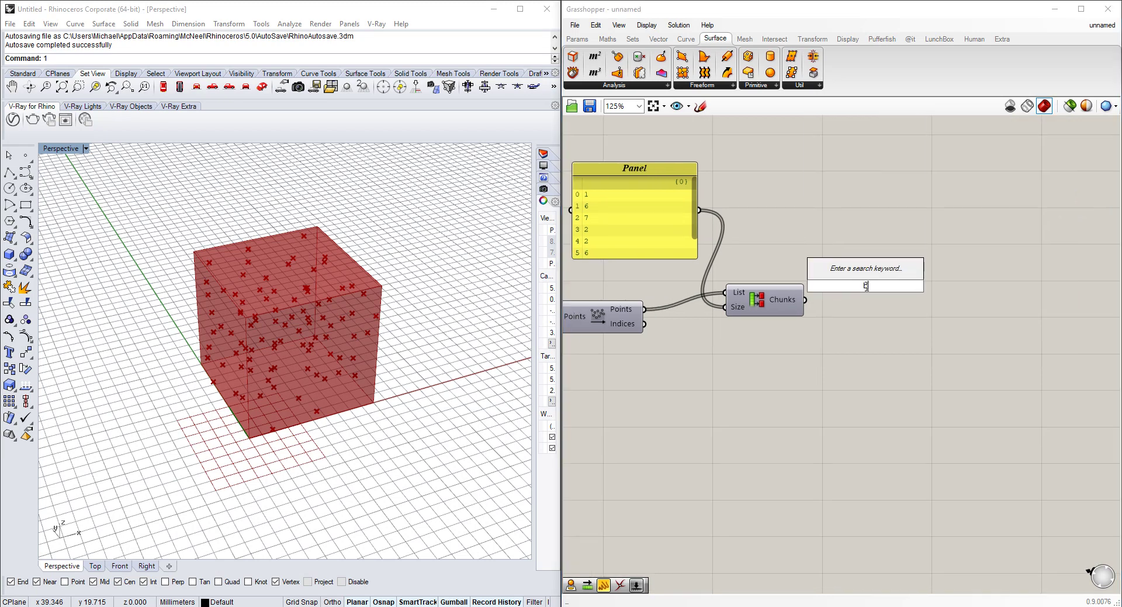
pyautogui.write('bound')
pyautogui.click(851, 257)
pyautogui.moveTo(869, 289); pyautogui.dragTo(911, 302)
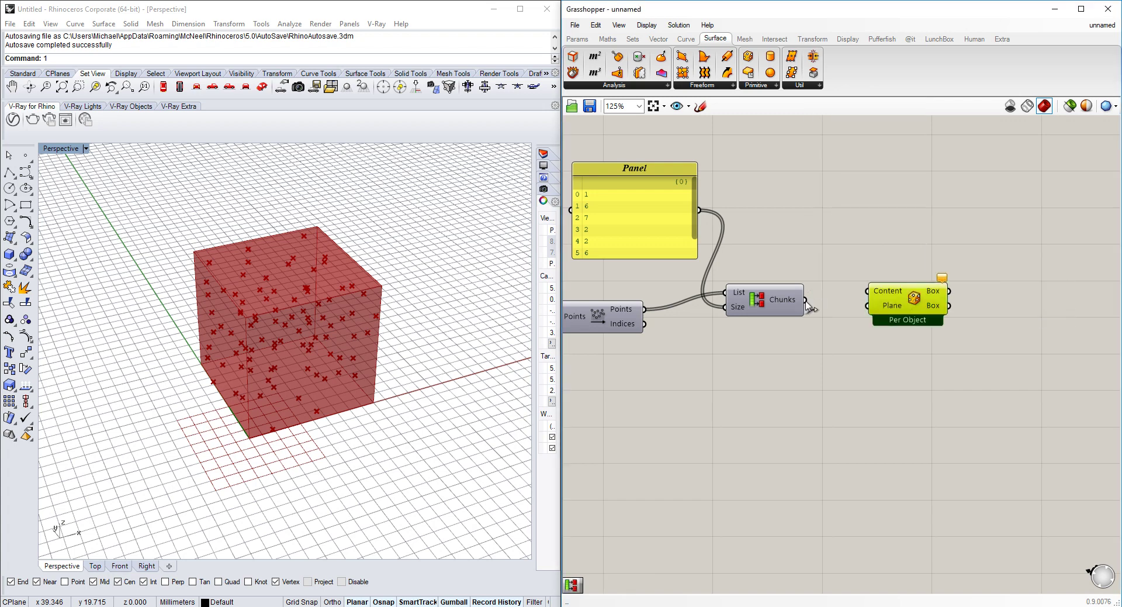
pyautogui.moveTo(806, 302); pyautogui.dragTo(870, 297)
# Switch the Bounding Box component from Per Object to Union Box mode.
pyautogui.scroll(2, 958, 327)
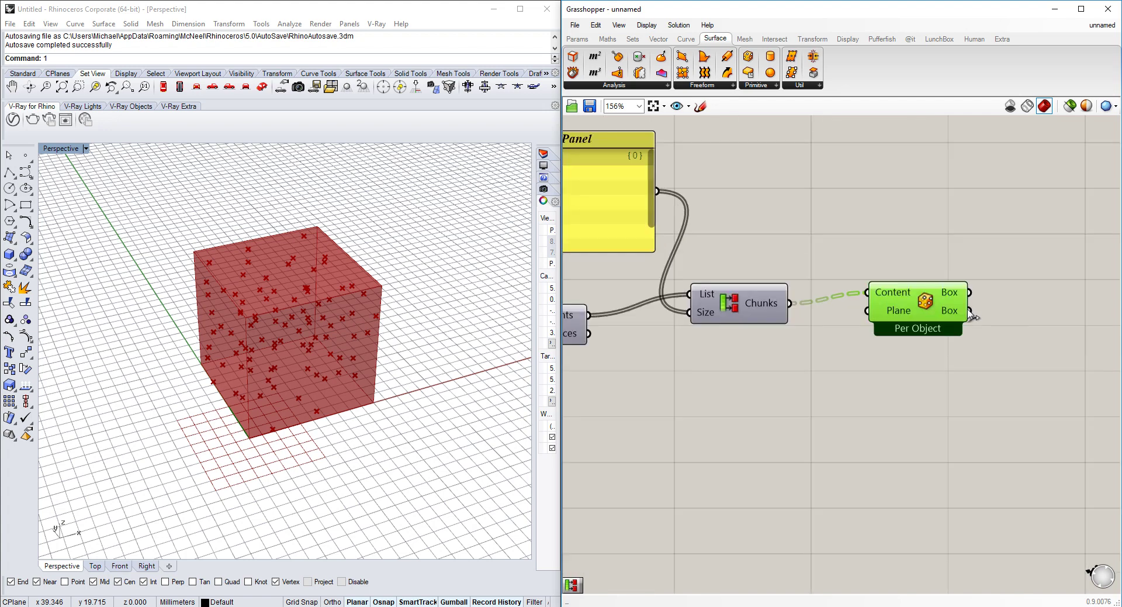
pyautogui.rightClick(906, 296)
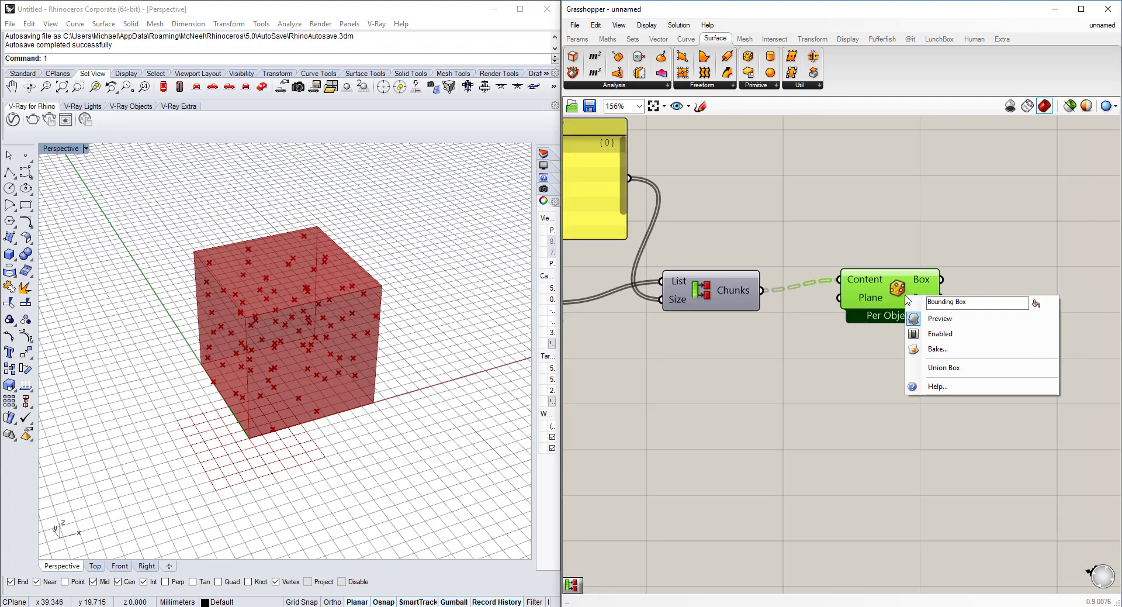
pyautogui.click(961, 367)
# Turn off the preview of the rectangle, box extrusion and point population components together.
pyautogui.moveTo(736, 229); pyautogui.dragTo(804, 239, button='right')
pyautogui.scroll(-4, 804, 239)
pyautogui.moveTo(600, 240); pyautogui.dragTo(839, 268, button='right')
pyautogui.moveTo(898, 224); pyautogui.dragTo(519, 411)
pyautogui.middleClick(634, 277)
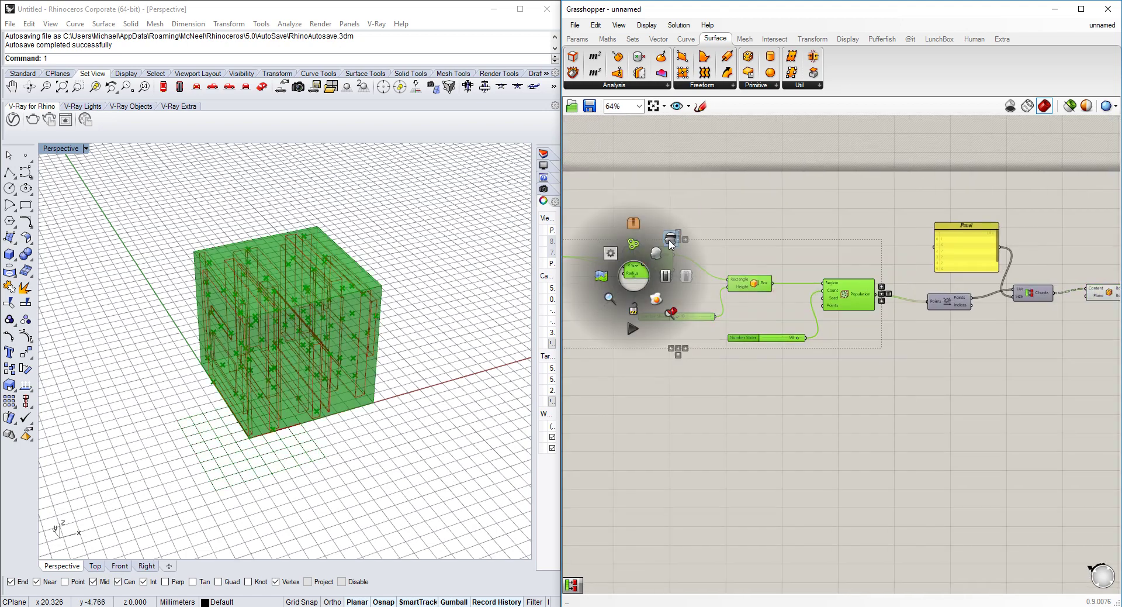
pyautogui.click(664, 248)
# Examine the bounding boxes around the point groups from several sides in the perspective viewport.
pyautogui.moveTo(349, 356); pyautogui.dragTo(433, 356, button='right')
pyautogui.scroll(5, 335, 339)
pyautogui.moveTo(336, 339)
pyautogui.mouseDown(button='right')
pyautogui.moveTo(378, 317)
pyautogui.moveTo(333, 353)
pyautogui.moveTo(410, 326)
pyautogui.moveTo(351, 342)
pyautogui.mouseUp(button='right')
pyautogui.scroll(-4, 378, 317)
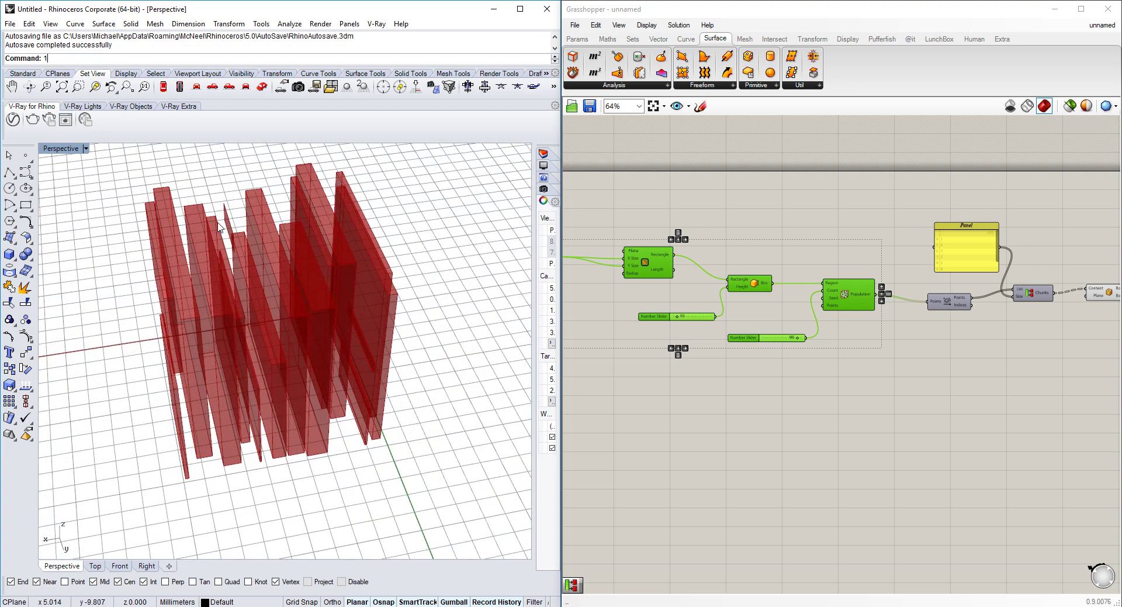
pyautogui.moveTo(311, 387); pyautogui.dragTo(286, 336, button='right')
pyautogui.moveTo(632, 289); pyautogui.dragTo(820, 291, button='right')
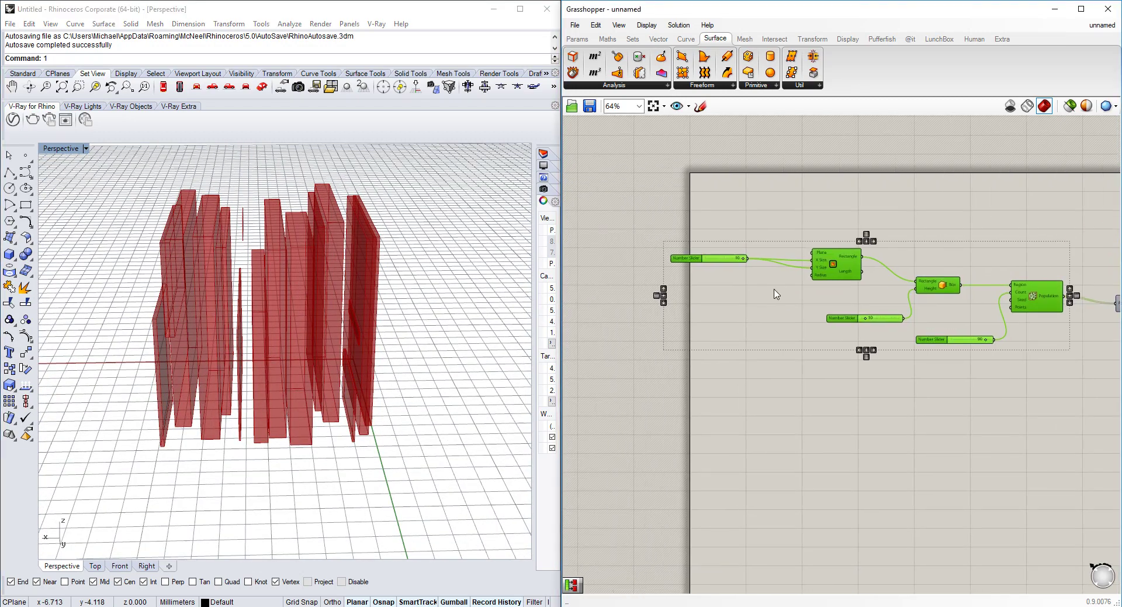
pyautogui.scroll(1, 911, 296)
pyautogui.moveTo(912, 297); pyautogui.dragTo(791, 289, button='right')
pyautogui.moveTo(364, 388); pyautogui.dragTo(283, 390, button='right')
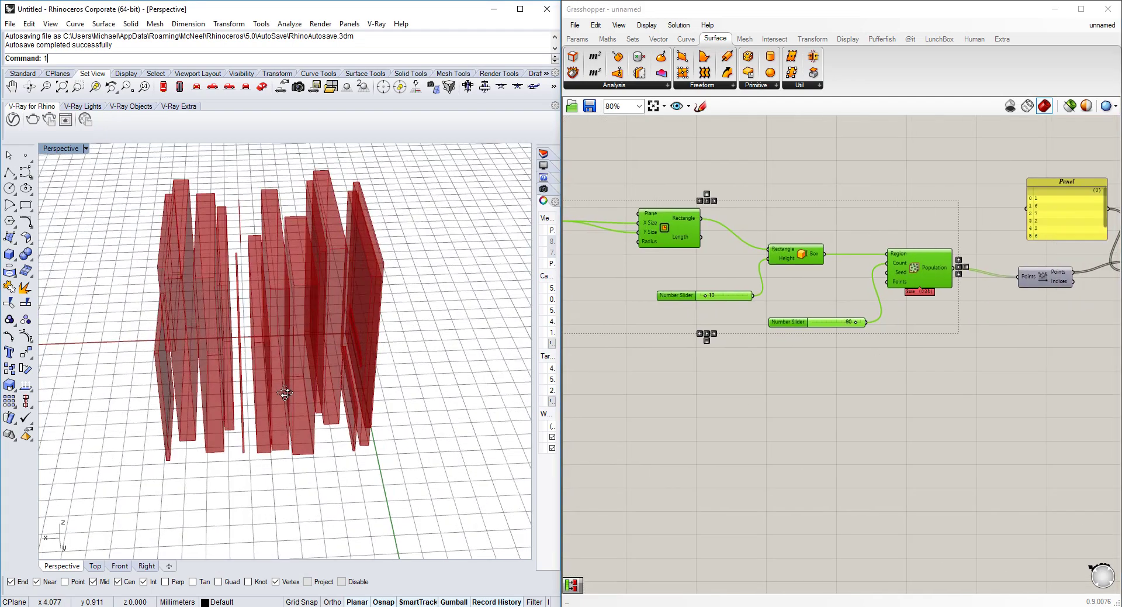
# Add a number slider of 11 below the 10 slider and connect it to the Rectangle's Y Size input.
pyautogui.moveTo(574, 250); pyautogui.dragTo(758, 262, button='right')
pyautogui.scroll(1, 757, 263)
pyautogui.doubleClick(759, 270)
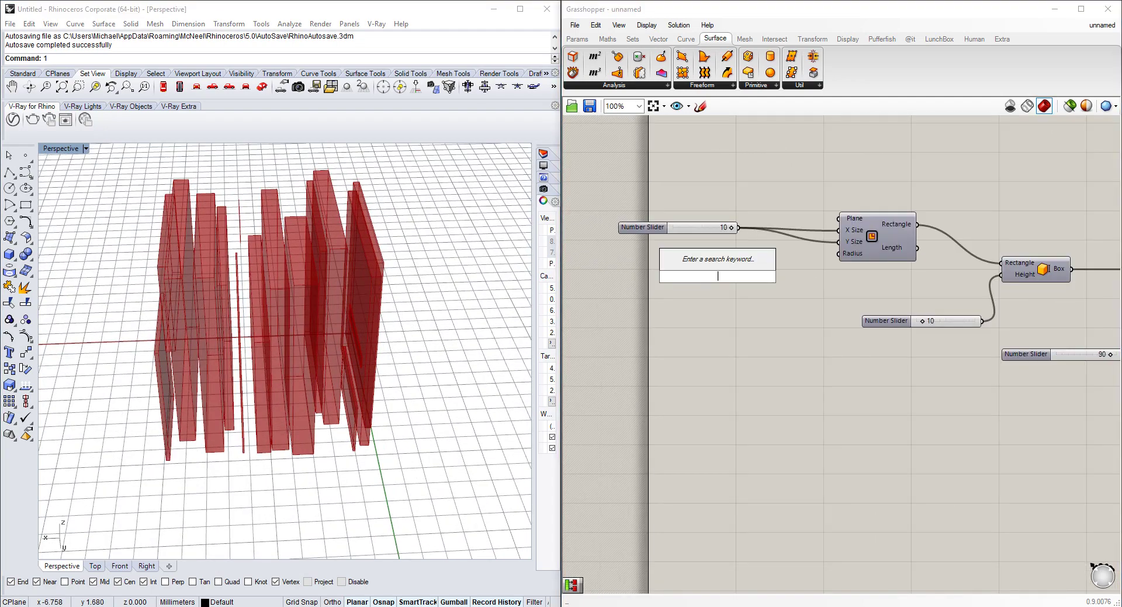
pyautogui.write('11')
pyautogui.press('Return')
pyautogui.moveTo(779, 276); pyautogui.dragTo(839, 241)
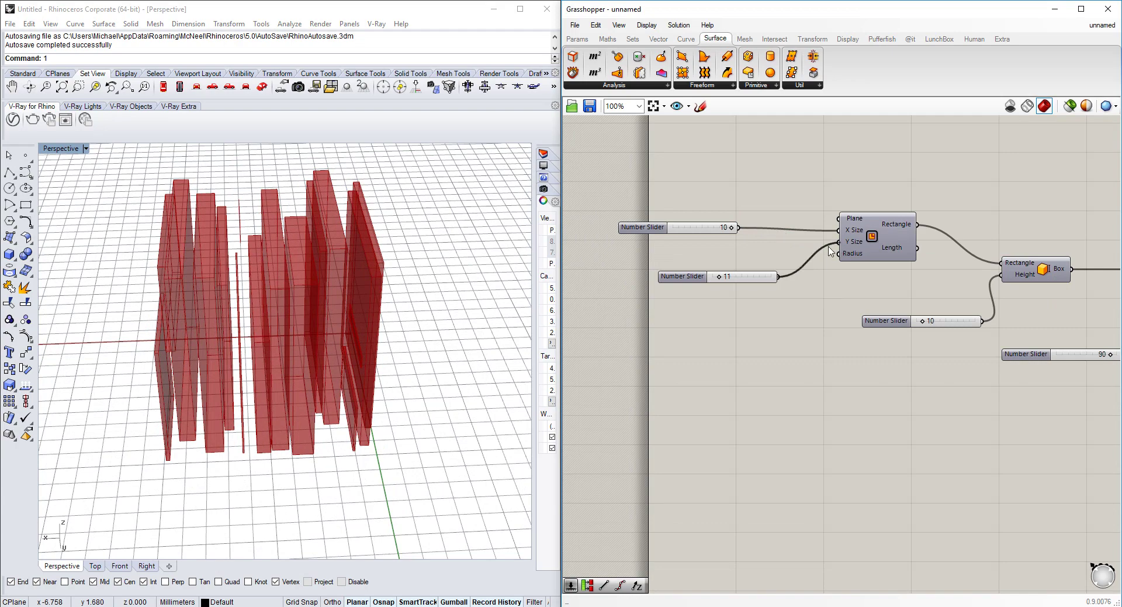
# Connect a copy of the 11 slider to the Rectangle's X Size, then set X Size to 38 and Y Size to 26.
pyautogui.moveTo(741, 284); pyautogui.dragTo(840, 230)
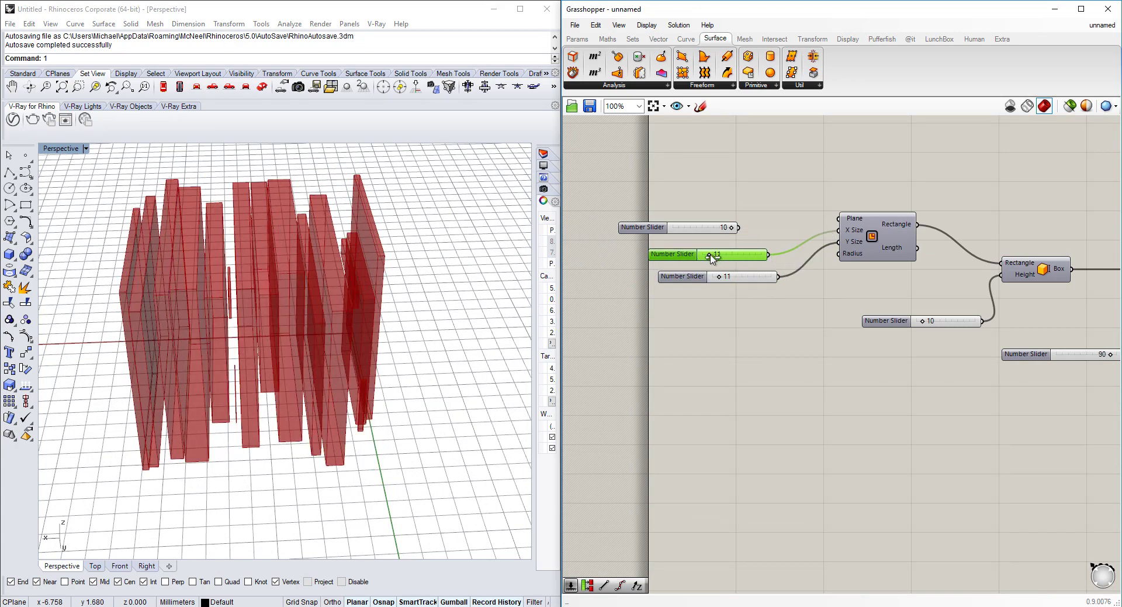
pyautogui.moveTo(712, 256); pyautogui.dragTo(725, 254)
pyautogui.moveTo(283, 292); pyautogui.dragTo(452, 256, button='right')
pyautogui.moveTo(719, 277); pyautogui.dragTo(729, 278)
pyautogui.scroll(-2, 310, 296)
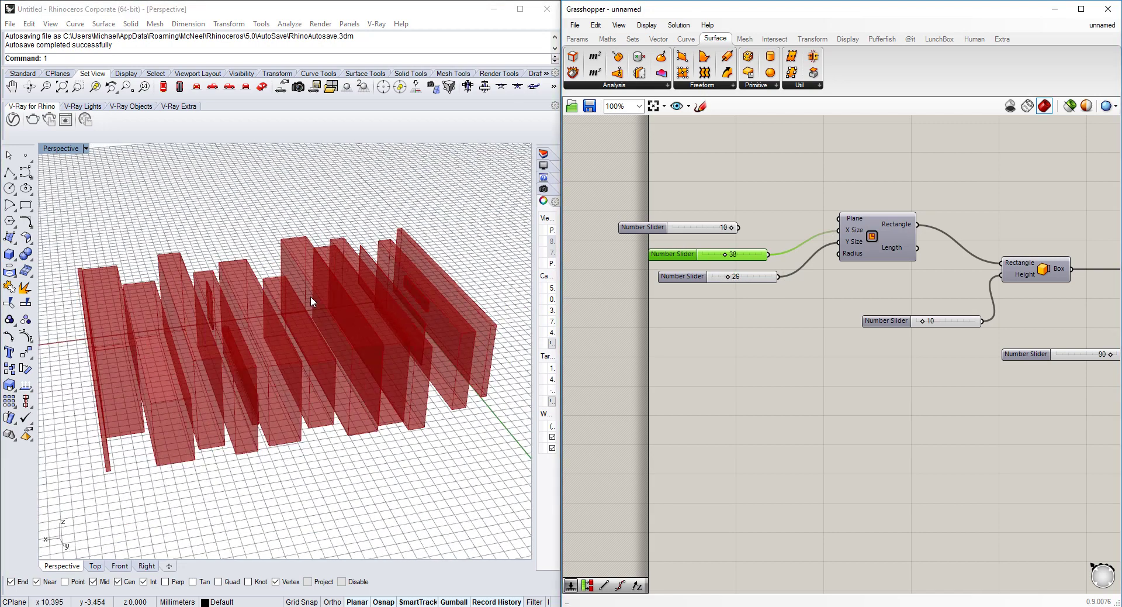
# Set the slider for the box extrusion's Height to 24.
pyautogui.moveTo(310, 295); pyautogui.dragTo(327, 275, button='right')
pyautogui.scroll(1, 934, 320)
pyautogui.moveTo(919, 320); pyautogui.dragTo(931, 323)
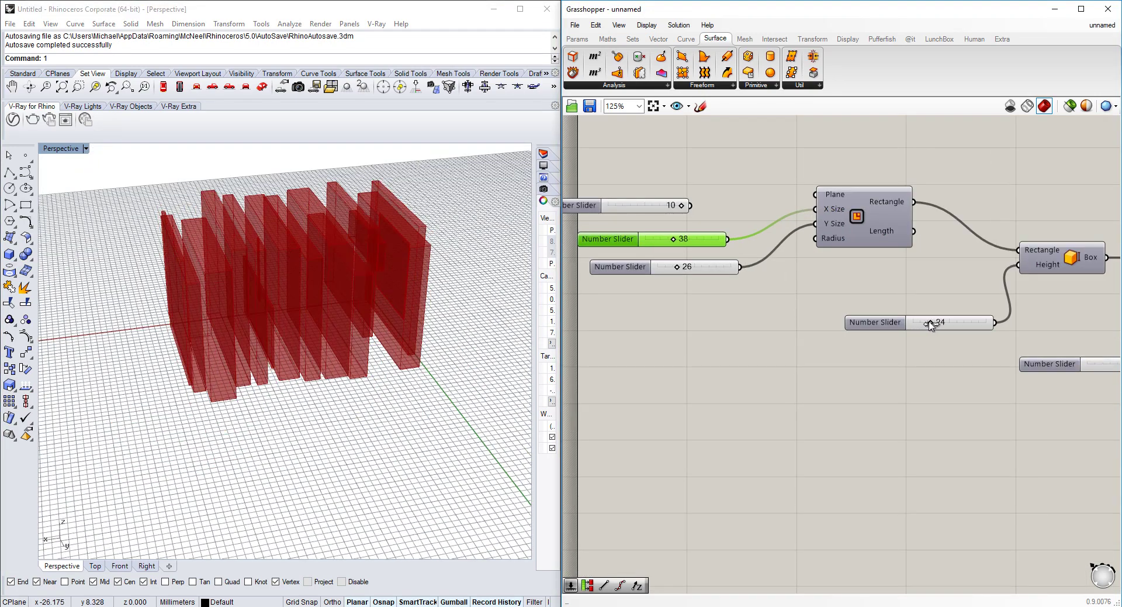
# Add a number slider of 111, connect it to the point population's Count input in place of the 90 slider, and raise it to 531.
pyautogui.scroll(-2, 906, 231)
pyautogui.moveTo(905, 231); pyautogui.dragTo(756, 235, button='right')
pyautogui.moveTo(975, 244); pyautogui.dragTo(741, 276, button='right')
pyautogui.scroll(4, 648, 354)
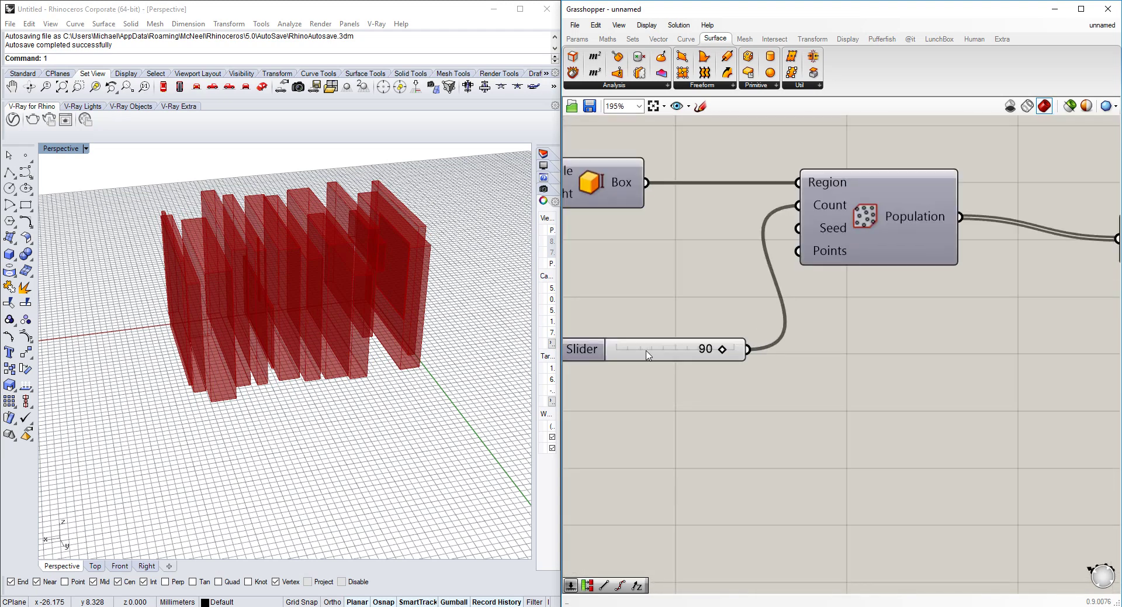
pyautogui.moveTo(647, 351); pyautogui.dragTo(742, 335, button='right')
pyautogui.rightClick(723, 355)
pyautogui.doubleClick(687, 378)
pyautogui.write('111')
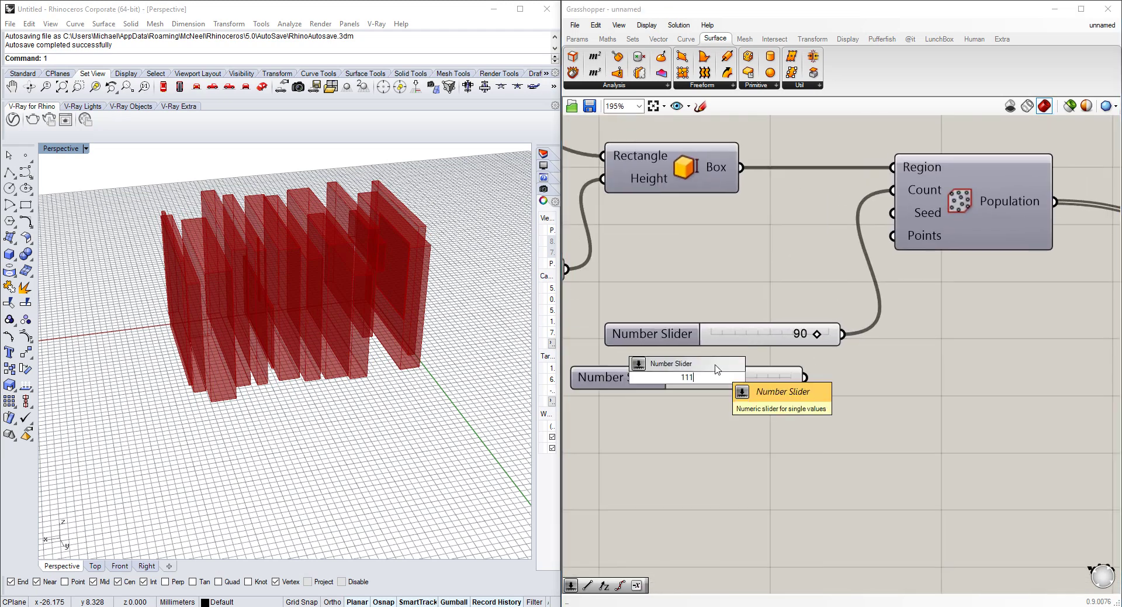
pyautogui.press('Return')
pyautogui.moveTo(805, 377); pyautogui.dragTo(892, 190)
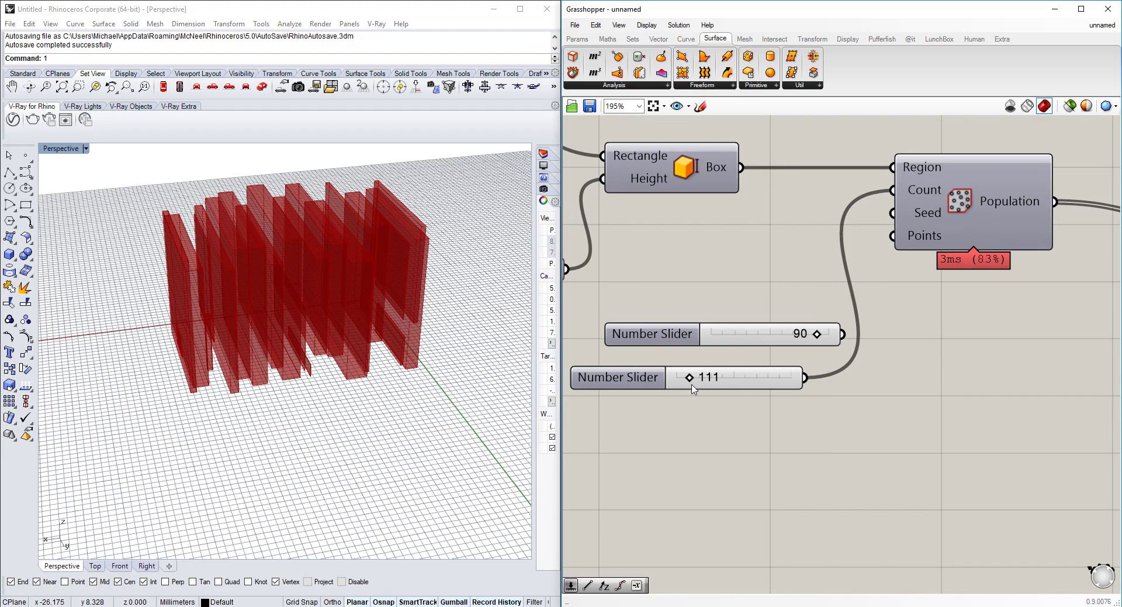
pyautogui.moveTo(693, 385); pyautogui.dragTo(740, 385)
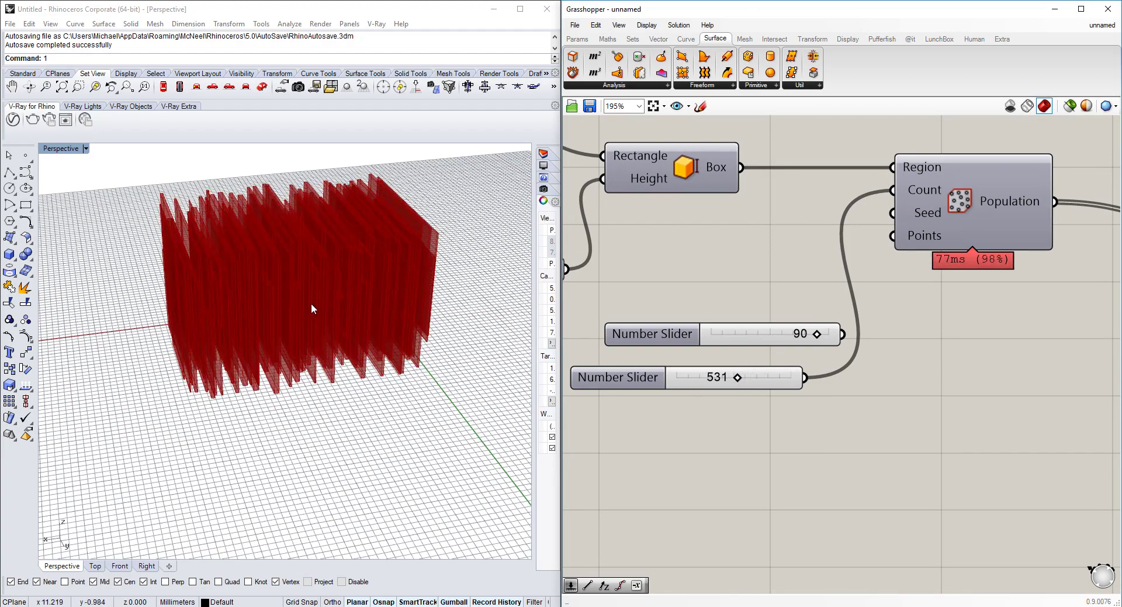
# Examine the denser set of bounding boxes in the viewport and review the partitioning components that generate them.
pyautogui.moveTo(311, 303); pyautogui.dragTo(352, 293, button='right')
pyautogui.scroll(6, 299, 270)
pyautogui.scroll(-6, 351, 293)
pyautogui.moveTo(352, 294); pyautogui.dragTo(326, 313, button='right')
pyautogui.moveTo(946, 259); pyautogui.dragTo(817, 284, button='right')
pyautogui.scroll(-3, 851, 268)
pyautogui.moveTo(1046, 204); pyautogui.dragTo(839, 248, button='right')
pyautogui.moveTo(720, 285); pyautogui.dragTo(781, 250, button='right')
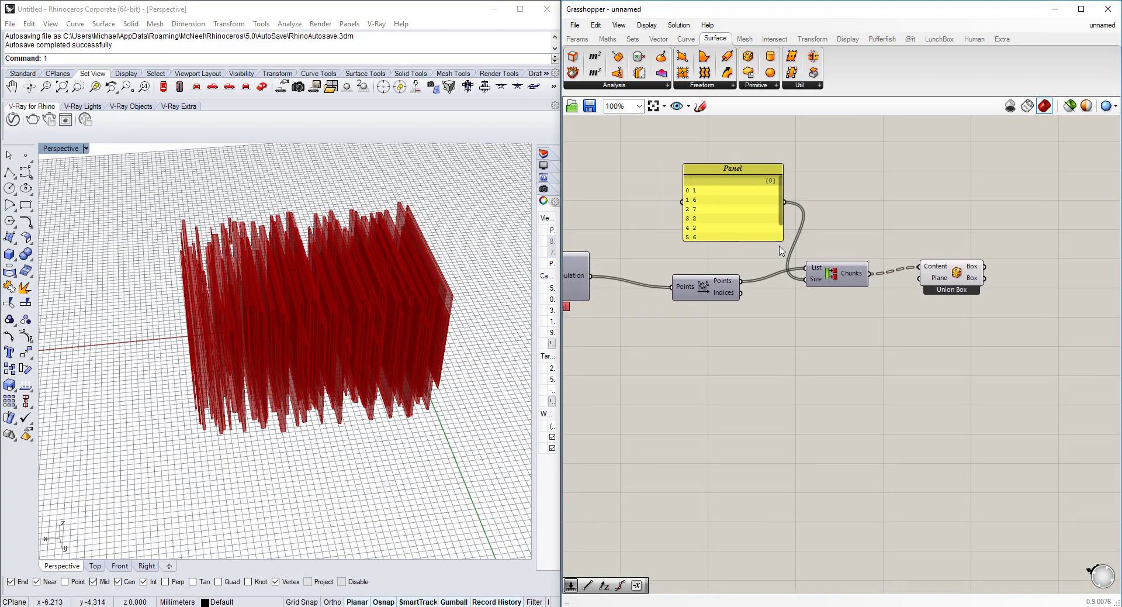
pyautogui.moveTo(266, 352); pyautogui.dragTo(402, 295, button='right')
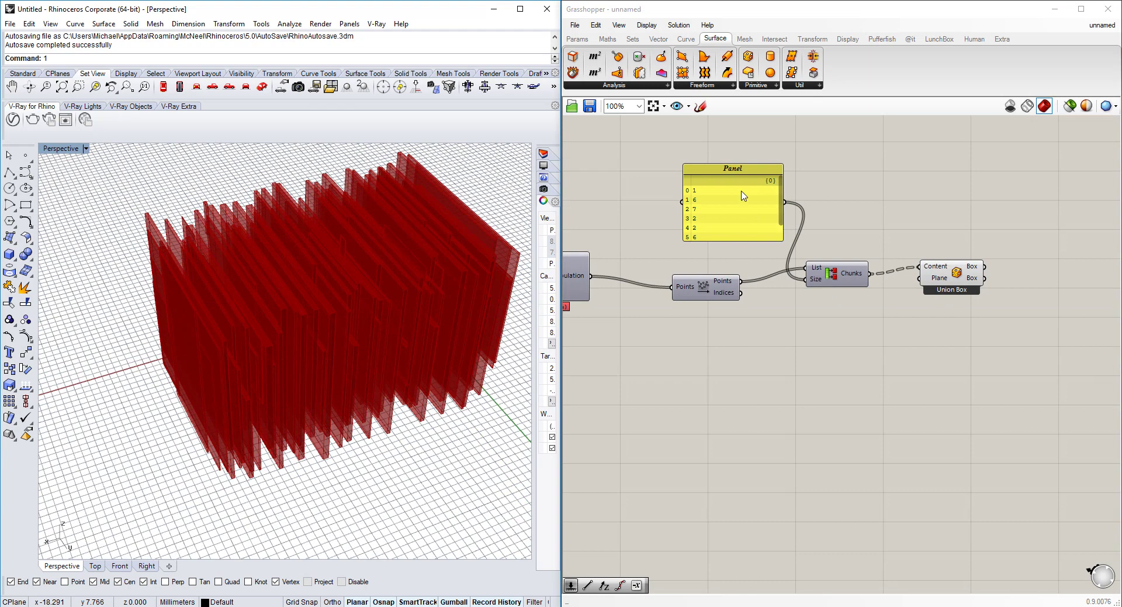
# Enlarge the group-size values panel to show its whole list and move it clear of the point sorting component.
pyautogui.scroll(1, 772, 222)
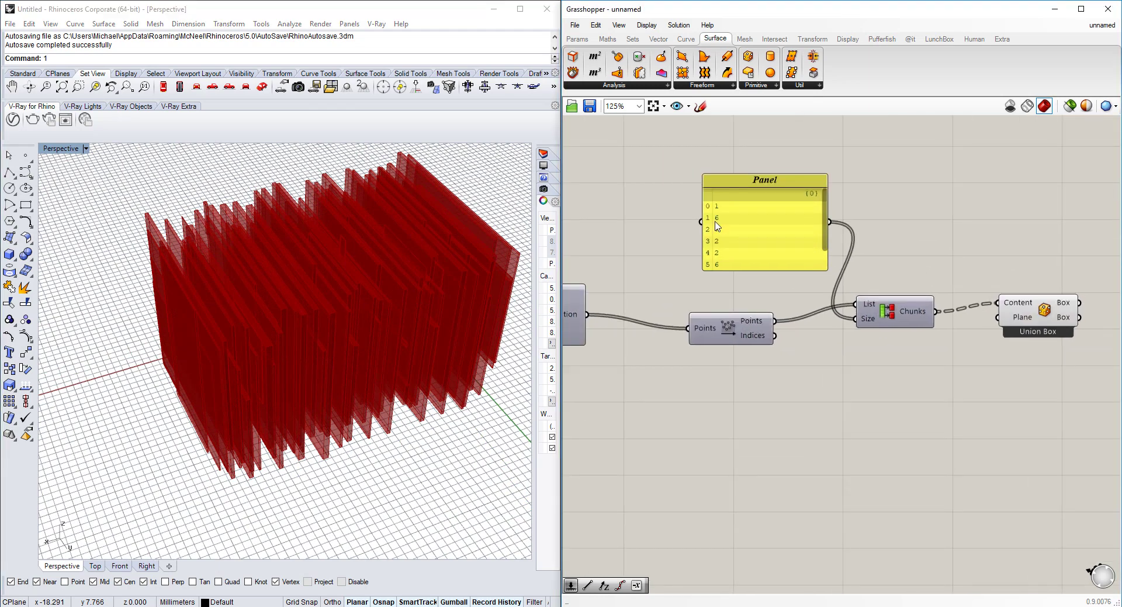
pyautogui.moveTo(703, 271); pyautogui.dragTo(603, 334)
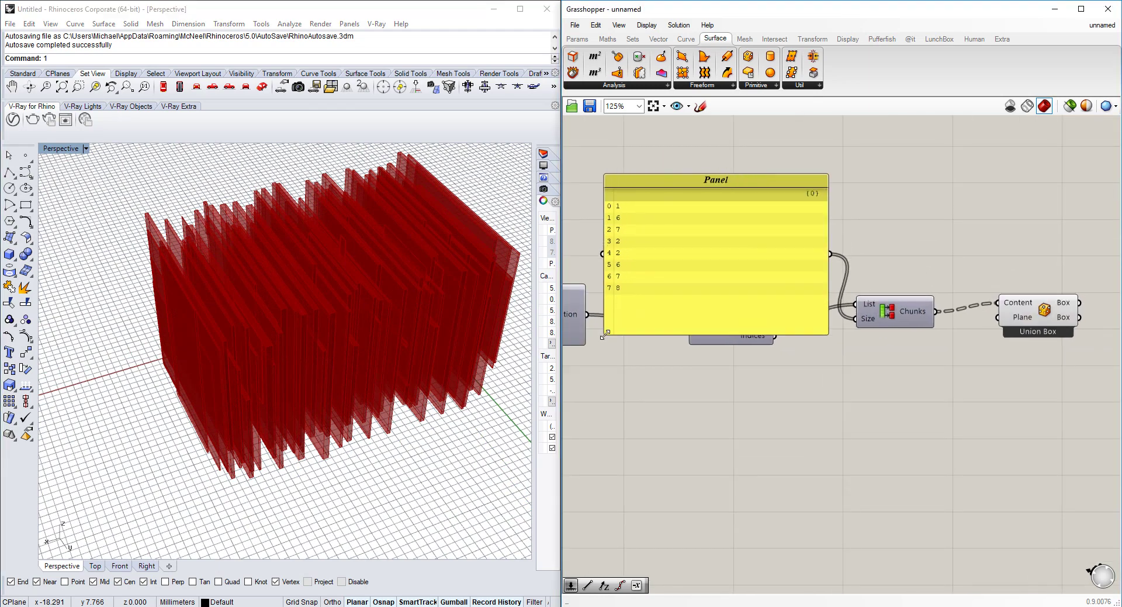
pyautogui.moveTo(748, 271); pyautogui.dragTo(744, 219)
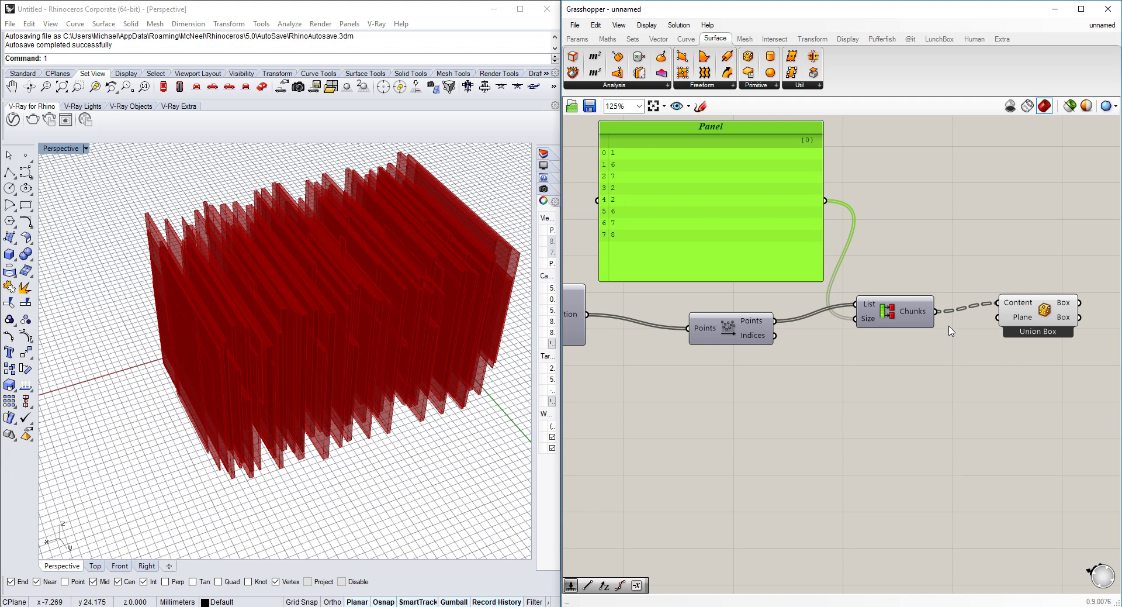
# Add a Series component below the point sorting component and connect its output to the Partition List's Size input, replacing the panel.
pyautogui.moveTo(802, 317); pyautogui.dragTo(816, 310, button='right')
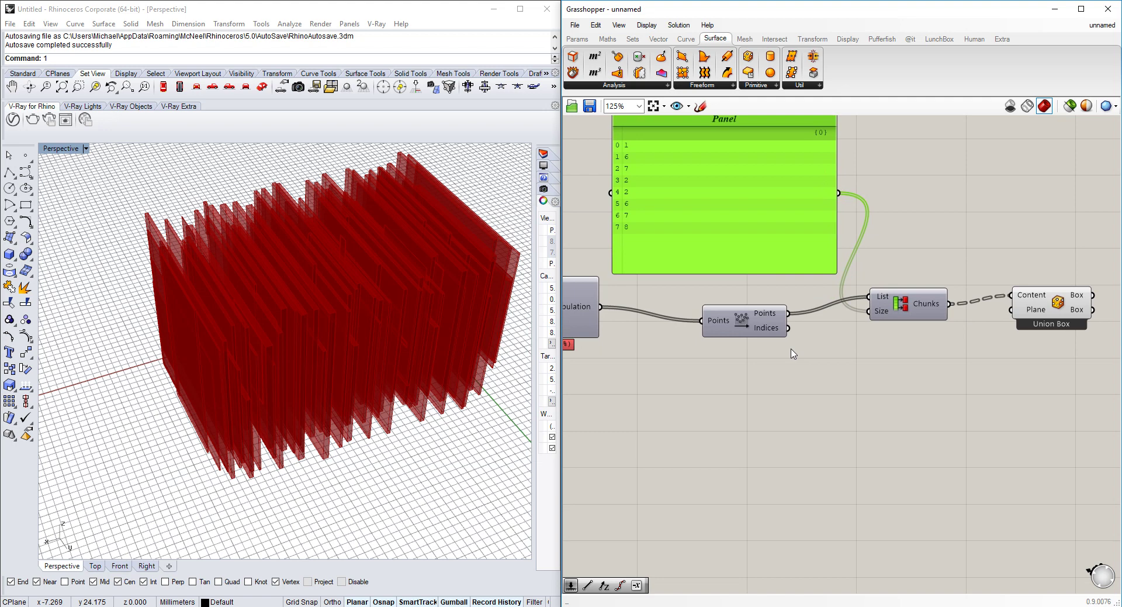
pyautogui.doubleClick(795, 404)
pyautogui.write('series')
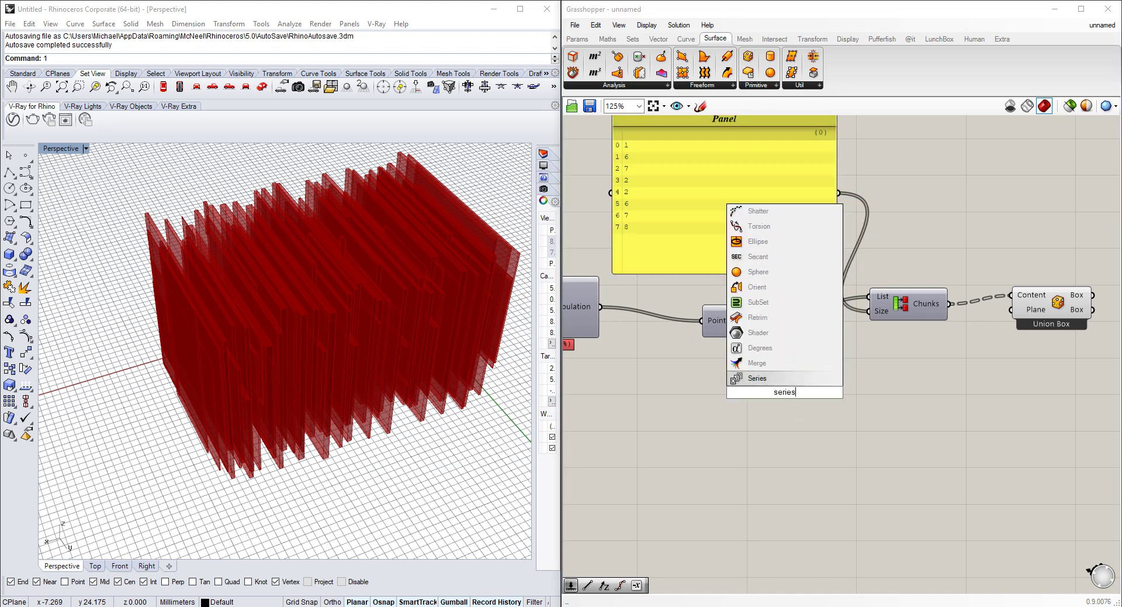
pyautogui.click(767, 380)
pyautogui.doubleClick(697, 427)
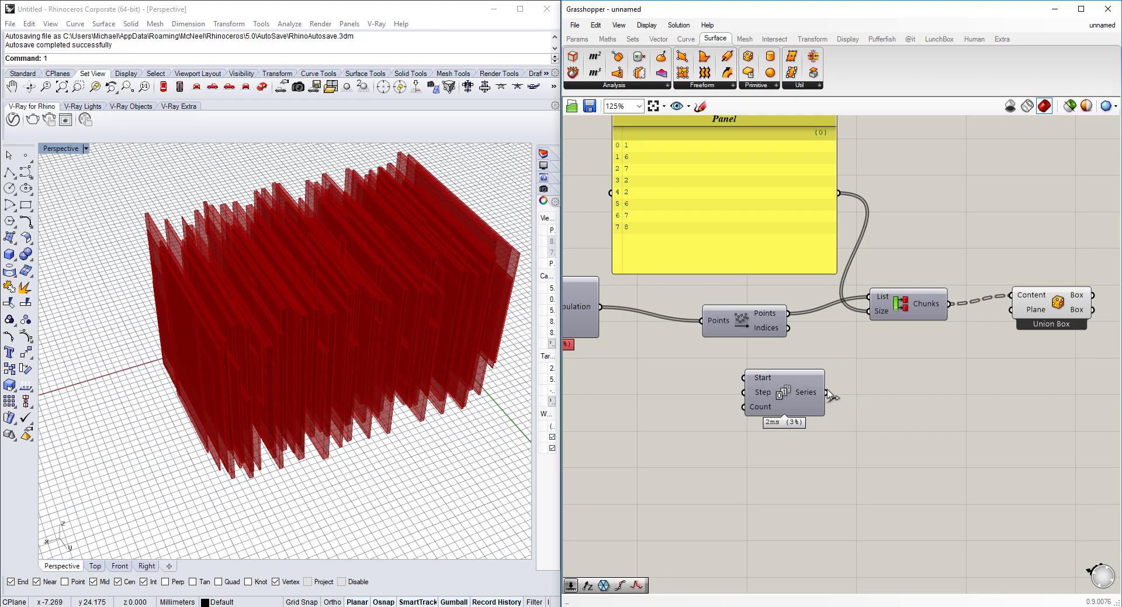
pyautogui.moveTo(827, 395); pyautogui.dragTo(869, 311)
pyautogui.moveTo(401, 301); pyautogui.dragTo(376, 309, button='right')
pyautogui.moveTo(811, 392); pyautogui.dragTo(866, 387)
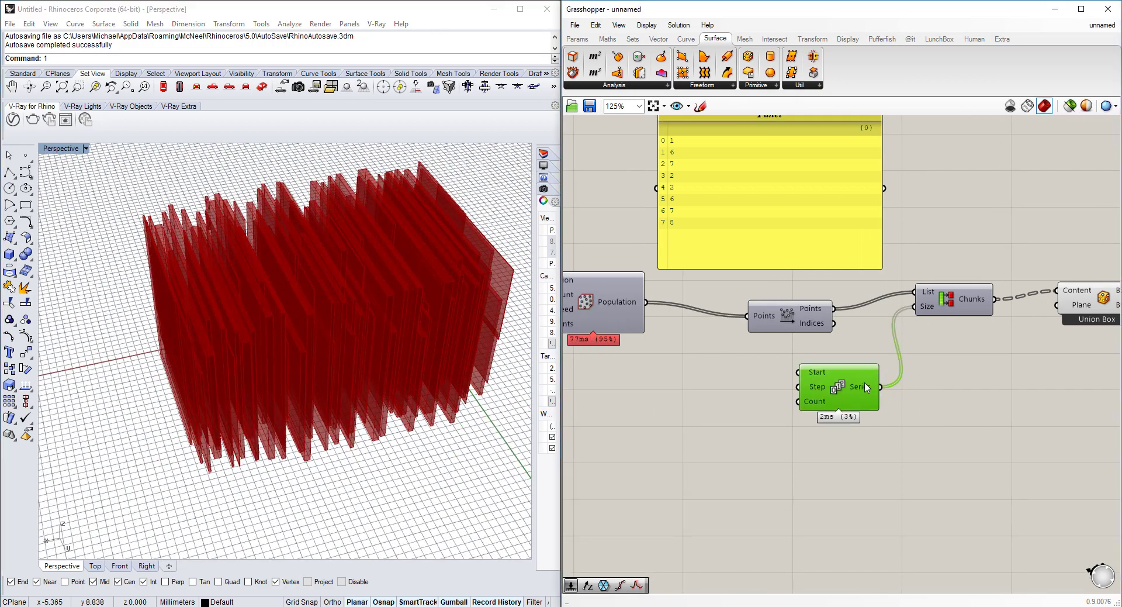
# Add a number slider of 5, connect it to the Series' Step input, and lower it to 2.
pyautogui.doubleClick(727, 421)
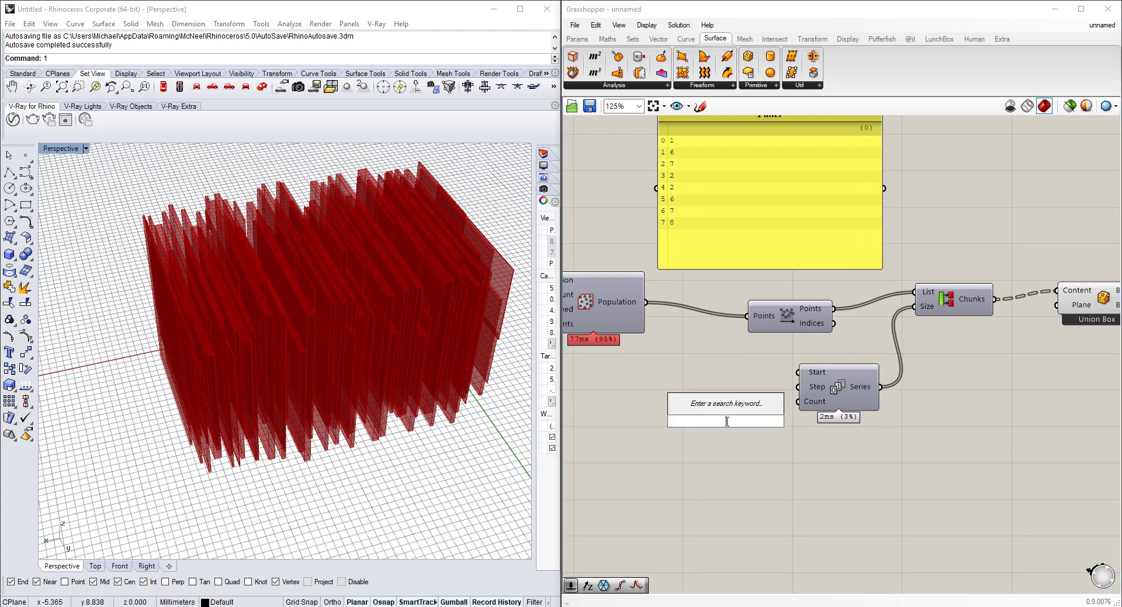
pyautogui.write('5')
pyautogui.press('Return')
pyautogui.moveTo(802, 420); pyautogui.dragTo(798, 401)
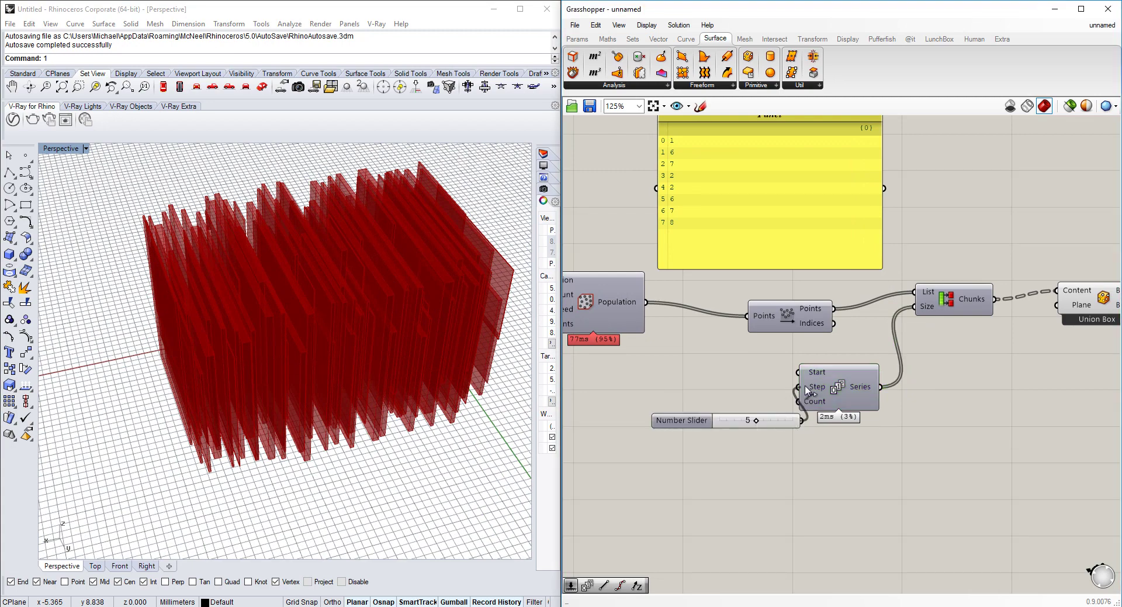
pyautogui.moveTo(393, 333); pyautogui.dragTo(427, 344, button='right')
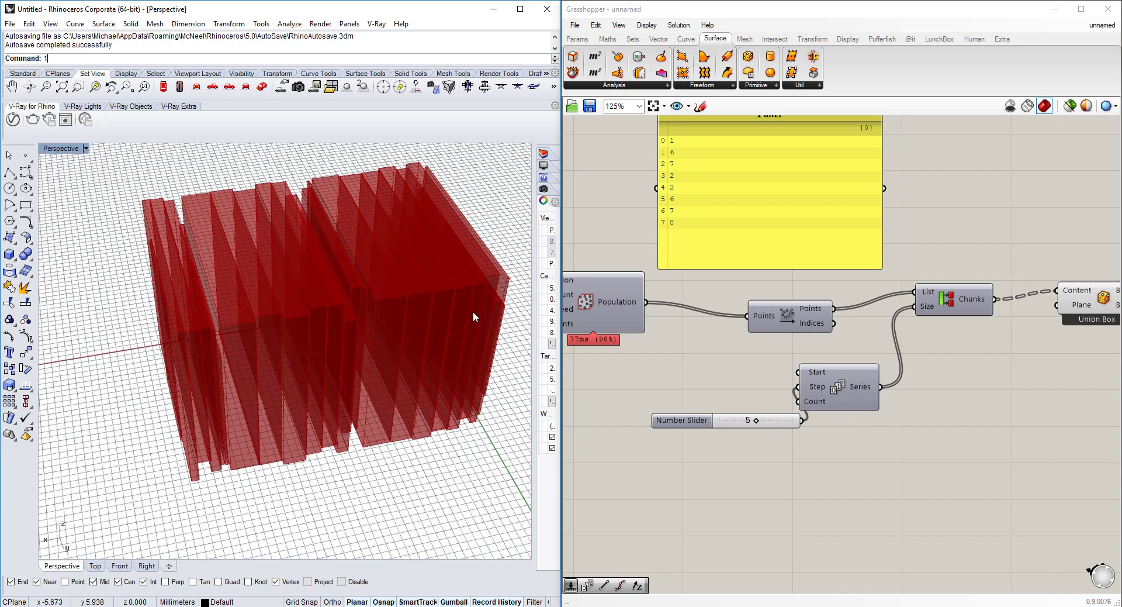
pyautogui.moveTo(761, 423); pyautogui.dragTo(739, 426)
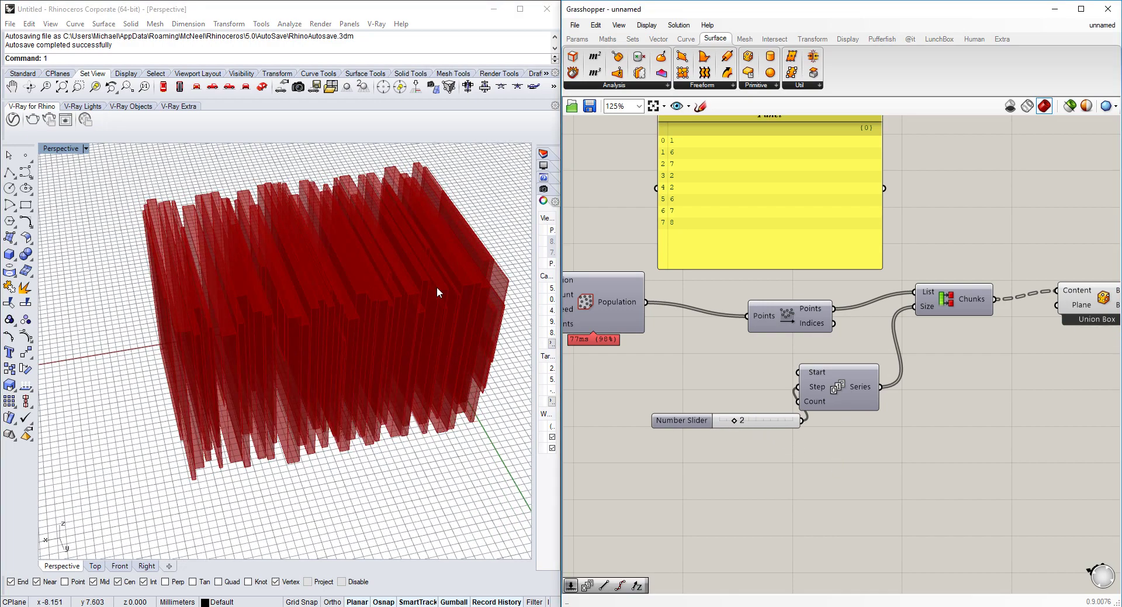
# Examine from above and from the sides how the series-driven group sizes shape the bounding boxes.
pyautogui.moveTo(436, 291); pyautogui.dragTo(438, 202, button='right')
pyautogui.moveTo(438, 251)
pyautogui.mouseDown(button='right')
pyautogui.moveTo(412, 236)
pyautogui.moveTo(444, 257)
pyautogui.moveTo(433, 258)
pyautogui.moveTo(454, 254)
pyautogui.mouseUp(button='right')
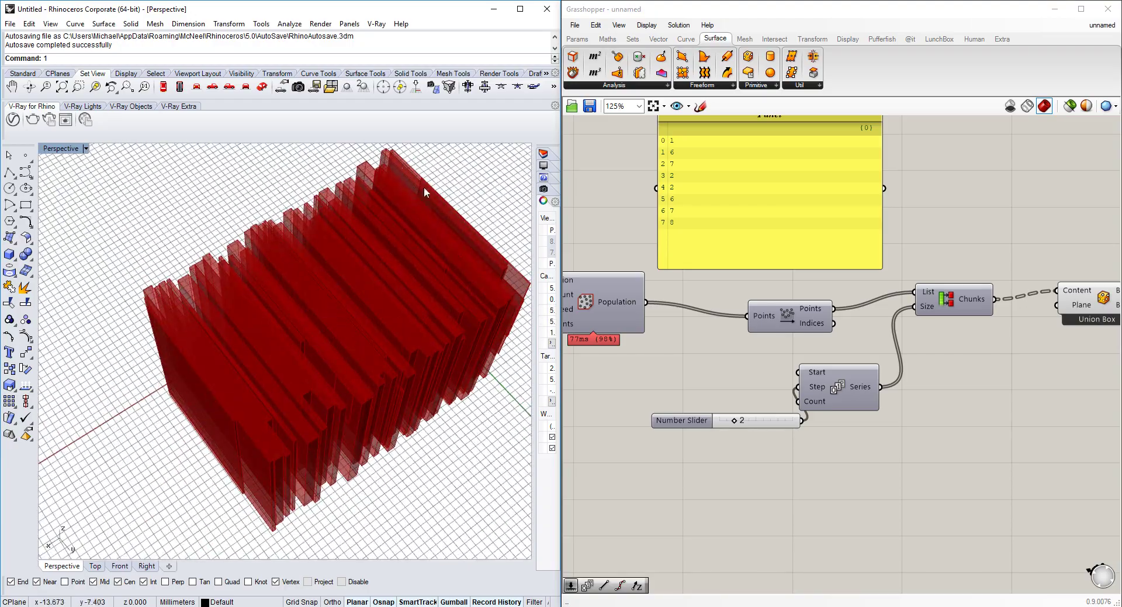
pyautogui.moveTo(442, 195); pyautogui.dragTo(422, 301, button='right')
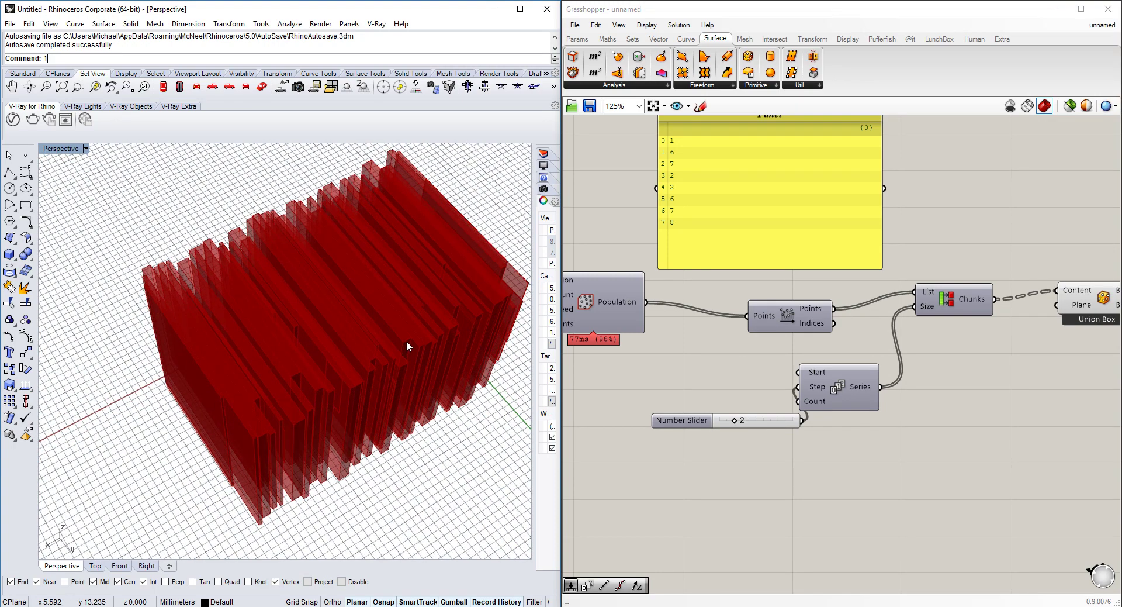
pyautogui.scroll(-1, 622, 278)
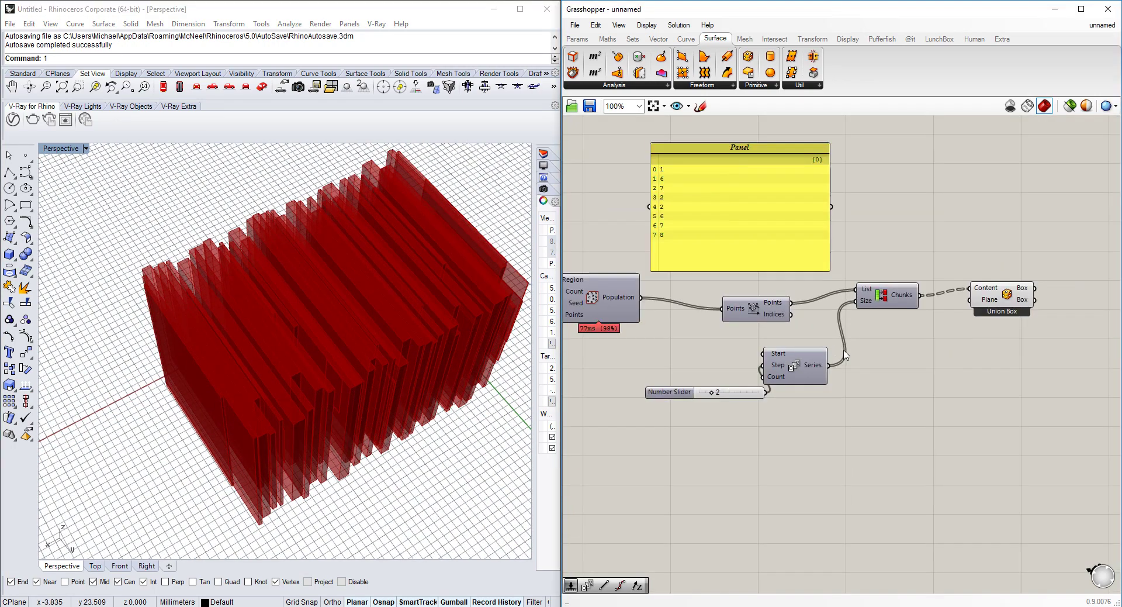
pyautogui.moveTo(896, 375); pyautogui.dragTo(888, 376, button='right')
pyautogui.moveTo(803, 304); pyautogui.dragTo(777, 316, button='right')
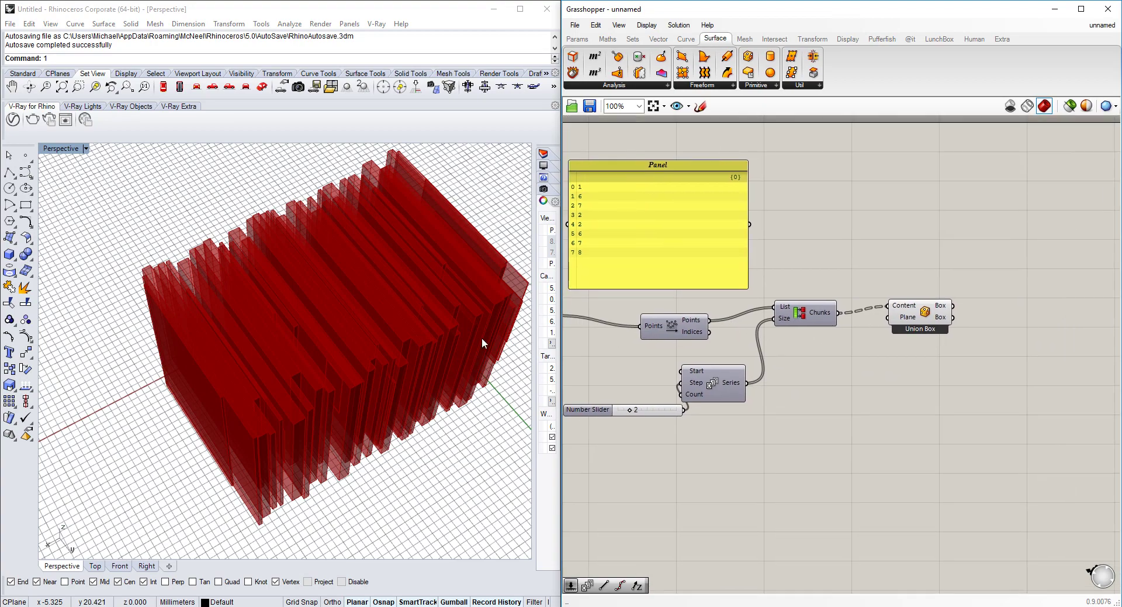
pyautogui.moveTo(433, 334); pyautogui.dragTo(401, 309, button='right')
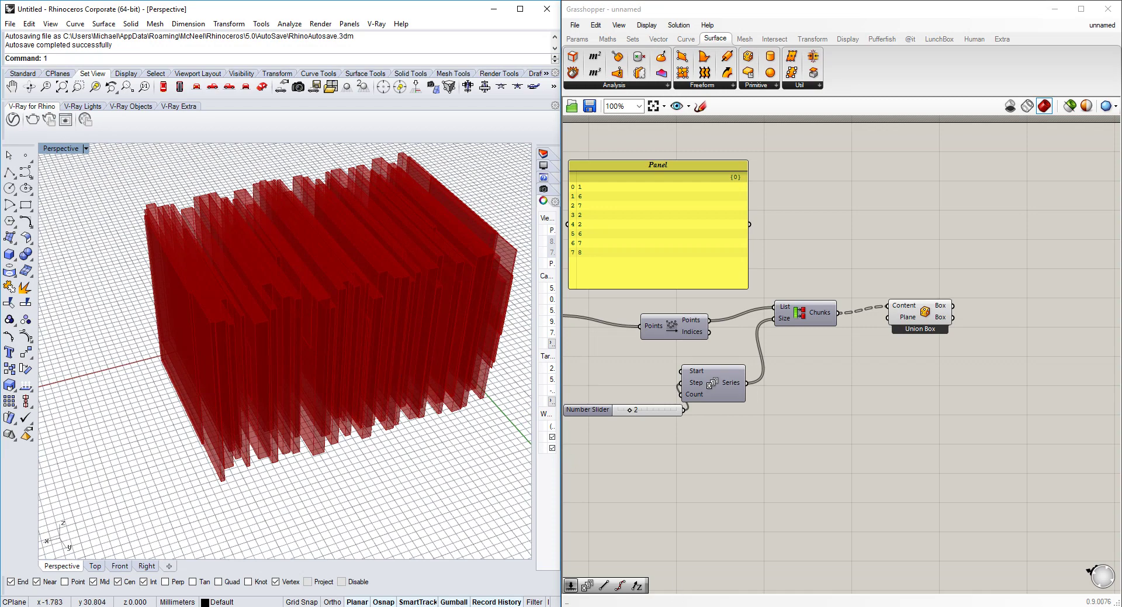